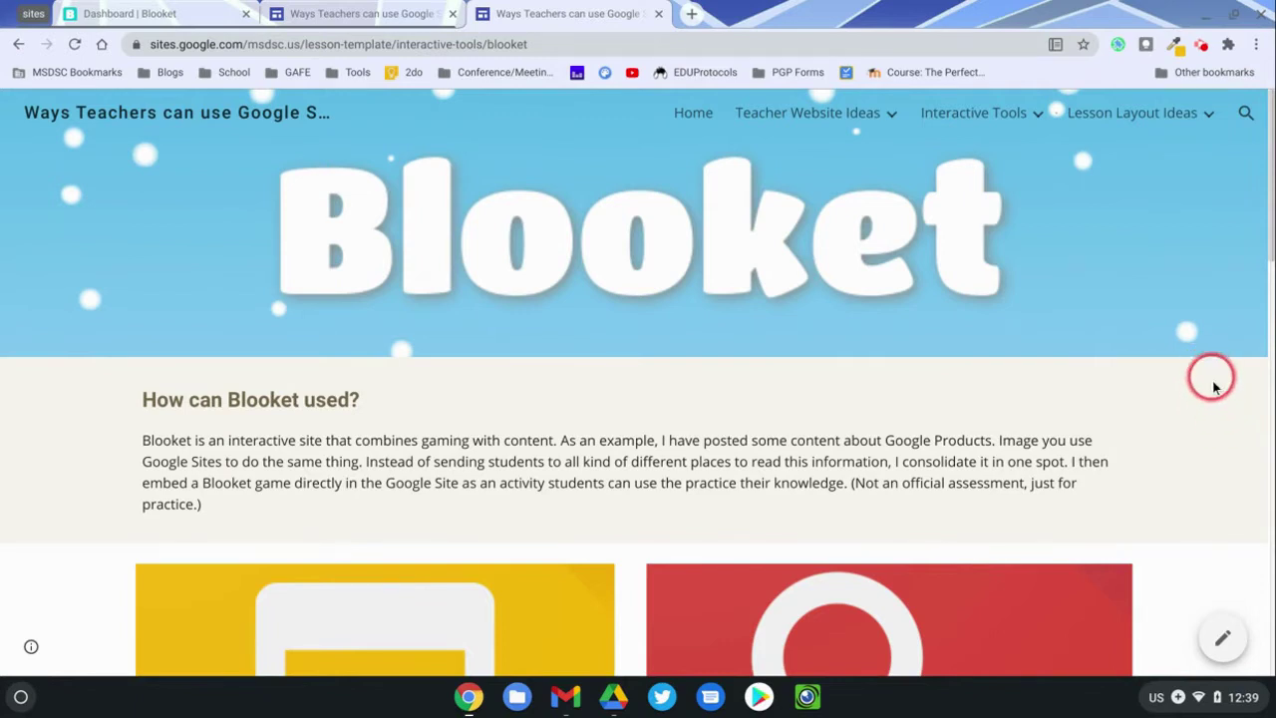
Look over the Google product sections on the published Blooket page, from Slides and Drawings to Docs and Sheets
scroll(1214, 386, "down", 2)
scroll(1214, 395, "up", 1)
scroll(1214, 395, "down", 4)
scroll(1213, 395, "down", 5)
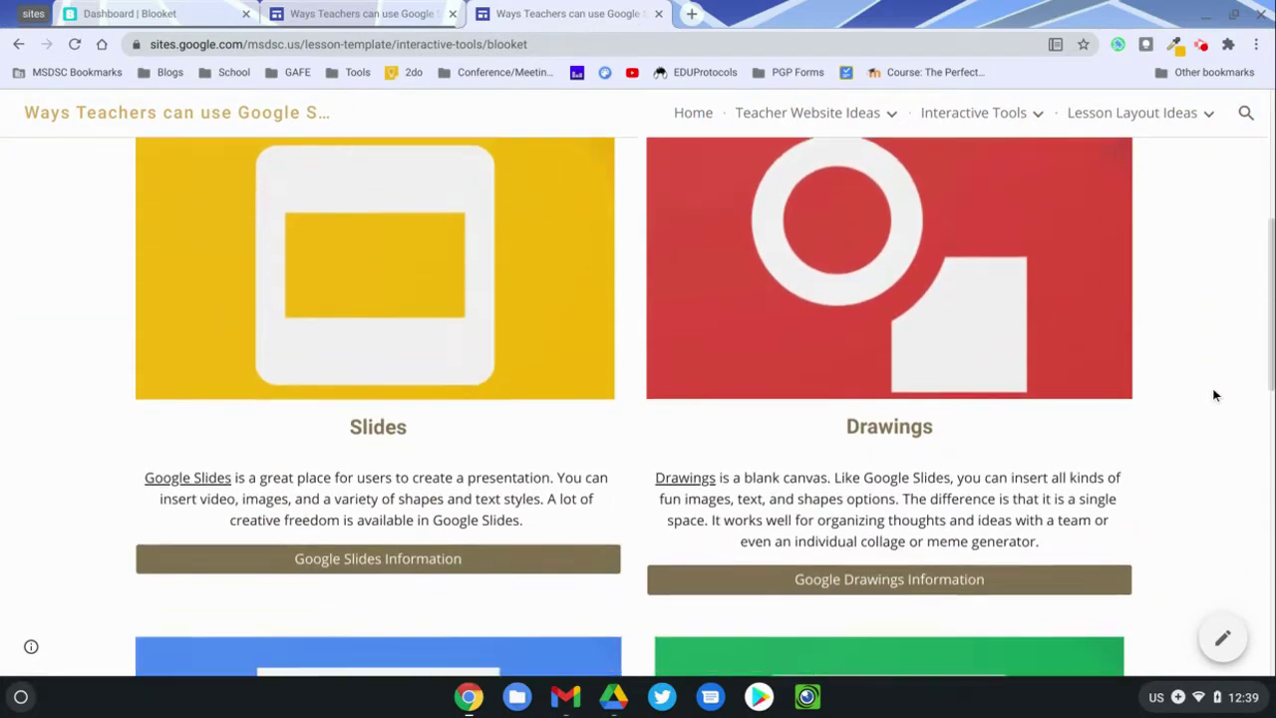
scroll(1213, 394, "down", 1)
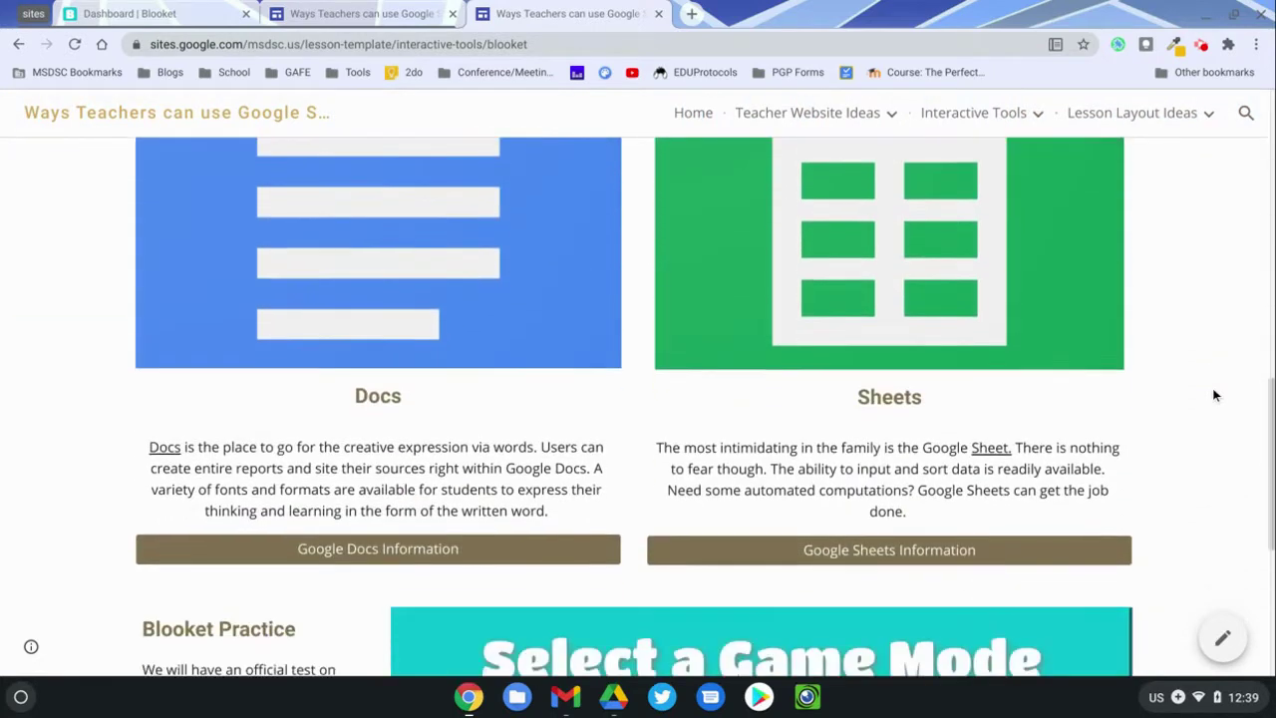
scroll(1213, 394, "up", 10)
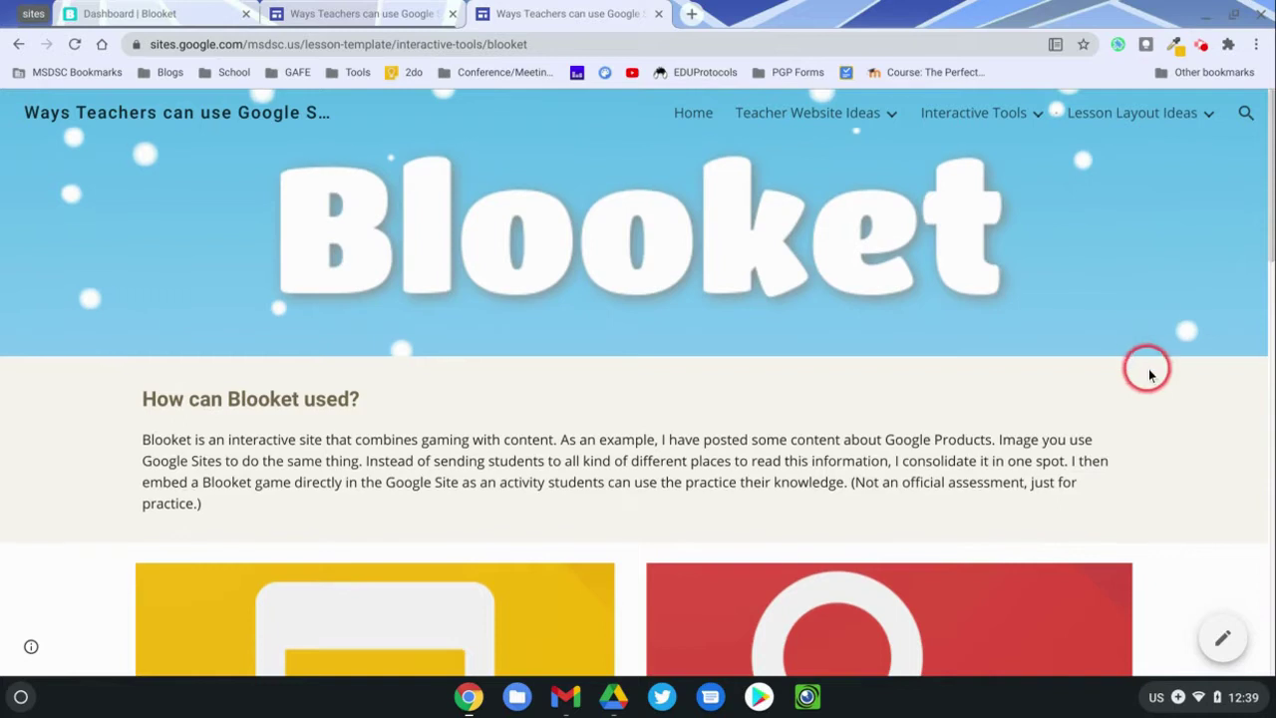
Examine the Blooket Practice section at the end of the page and the game modes in its embedded game
scroll(1133, 336, "down", 2)
scroll(1079, 410, "down", 7)
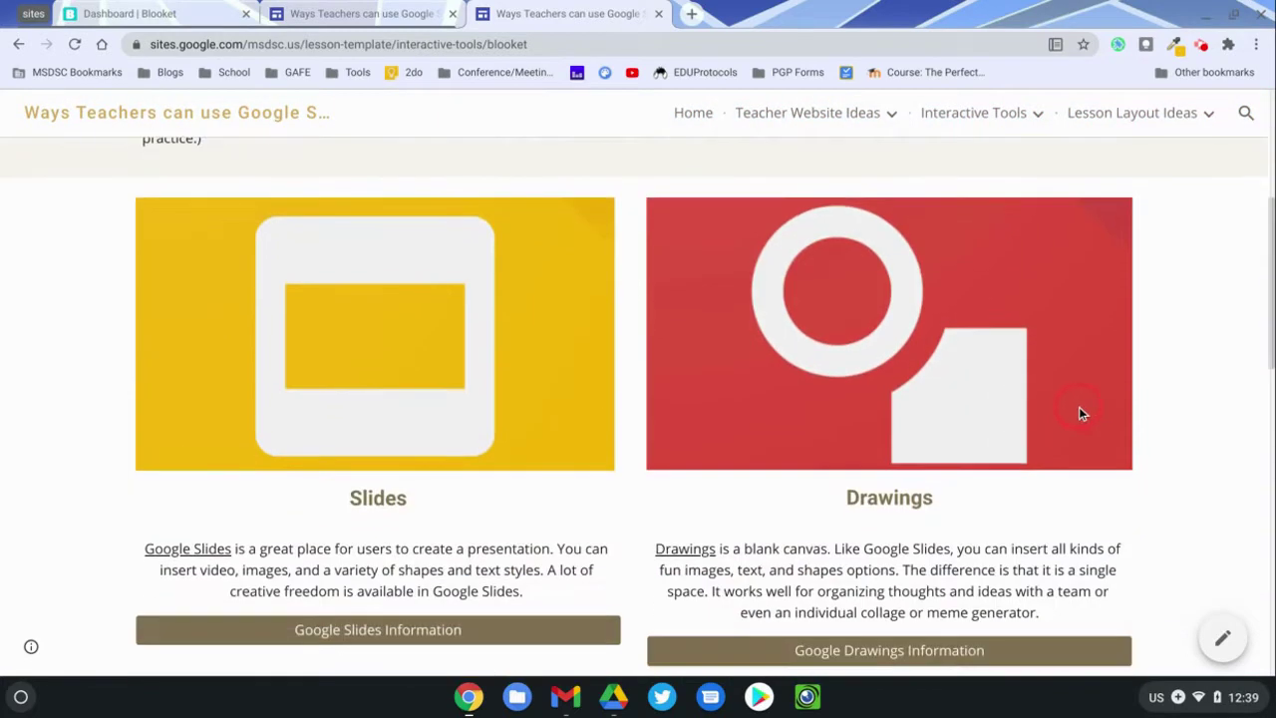
scroll(1088, 414, "down", 4)
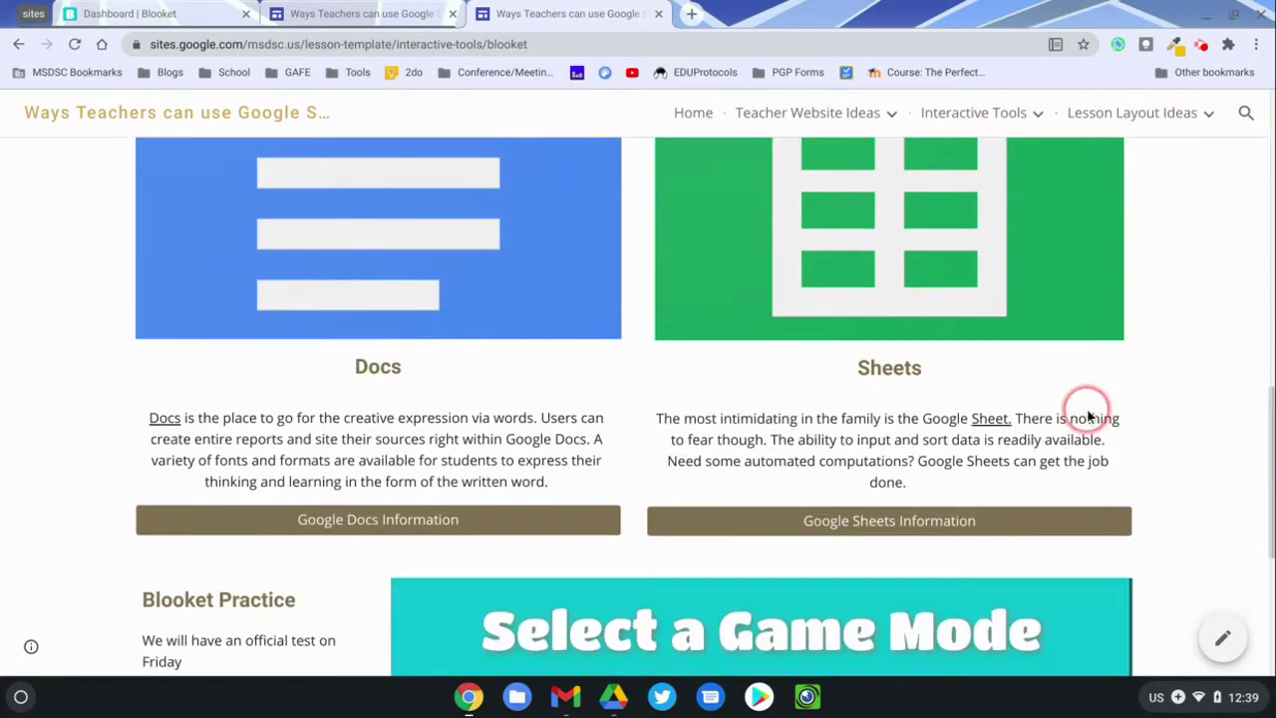
scroll(1093, 416, "down", 2)
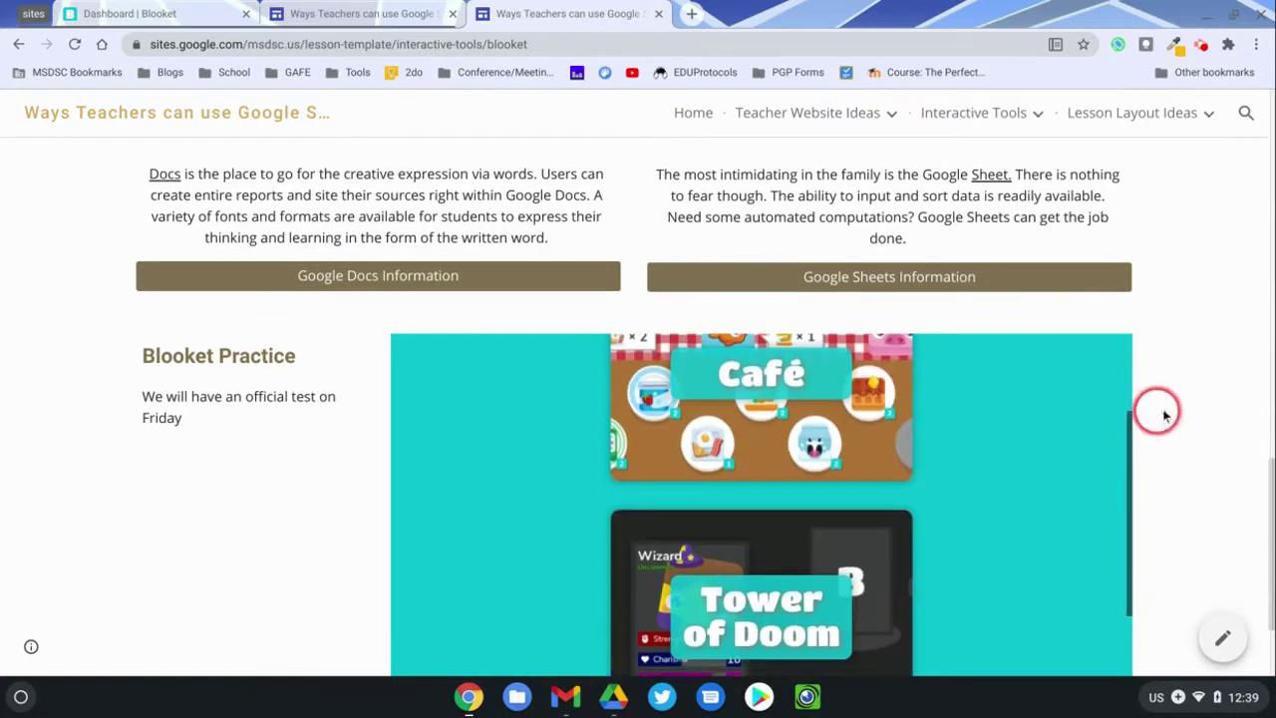
scroll(1210, 416, "up", 1)
scroll(1216, 419, "down", 3)
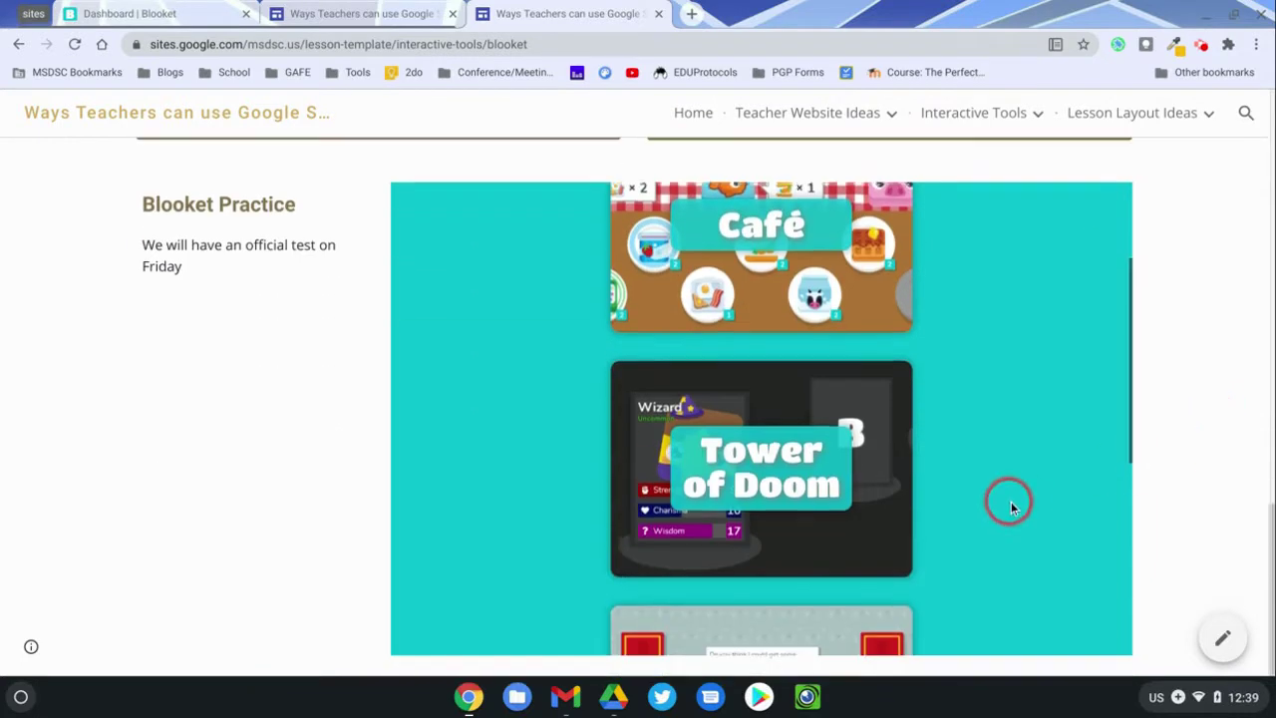
scroll(1009, 499, "up", 2)
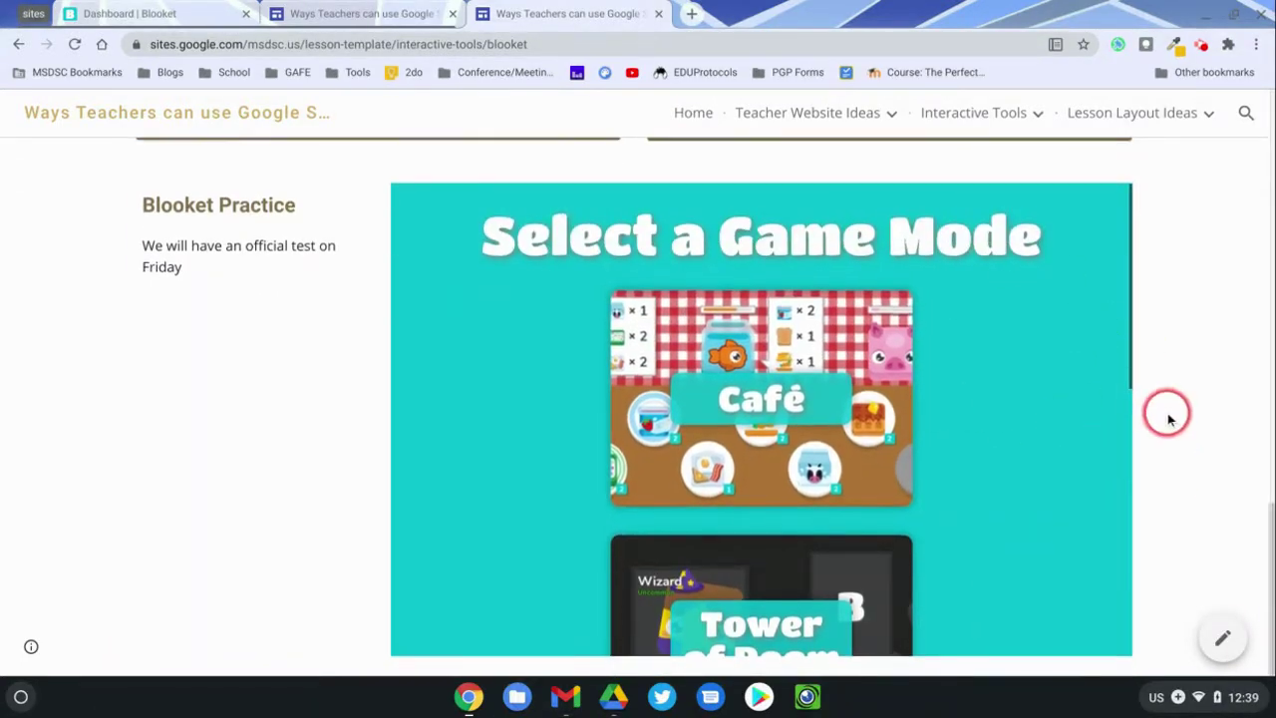
scroll(1167, 413, "up", 4)
scroll(1174, 287, "up", 2)
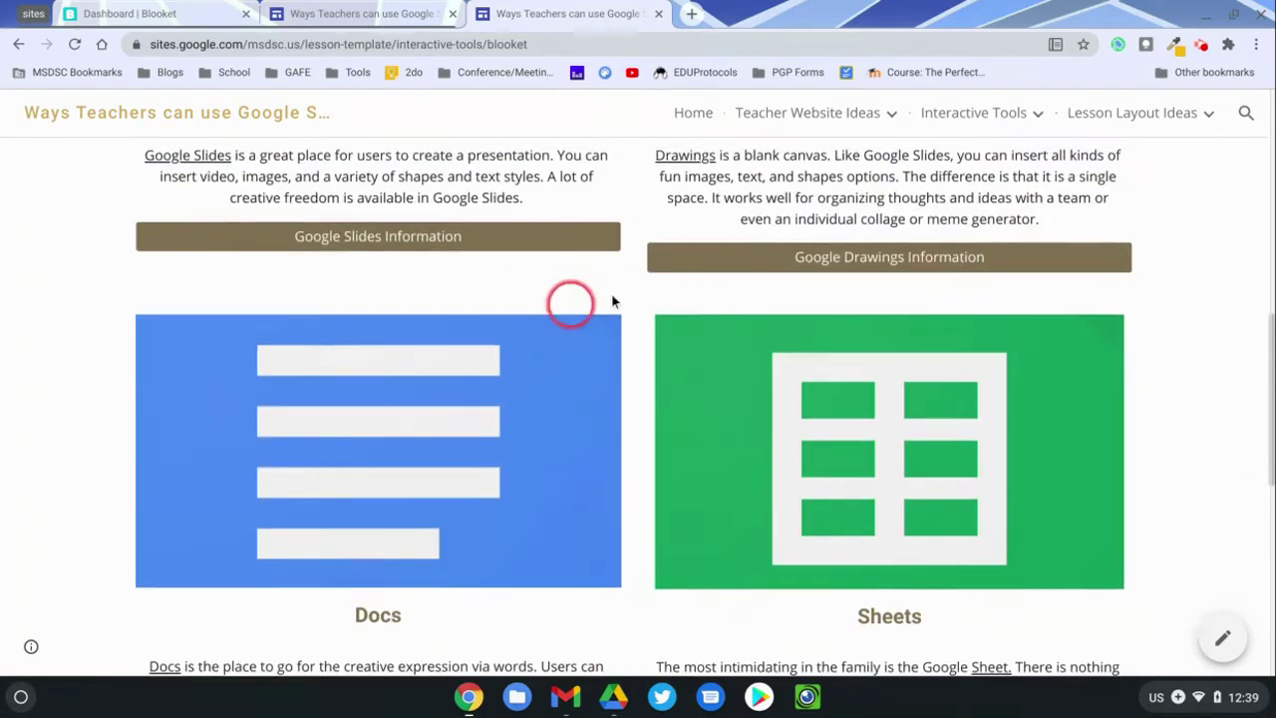
scroll(1216, 419, "down", 6)
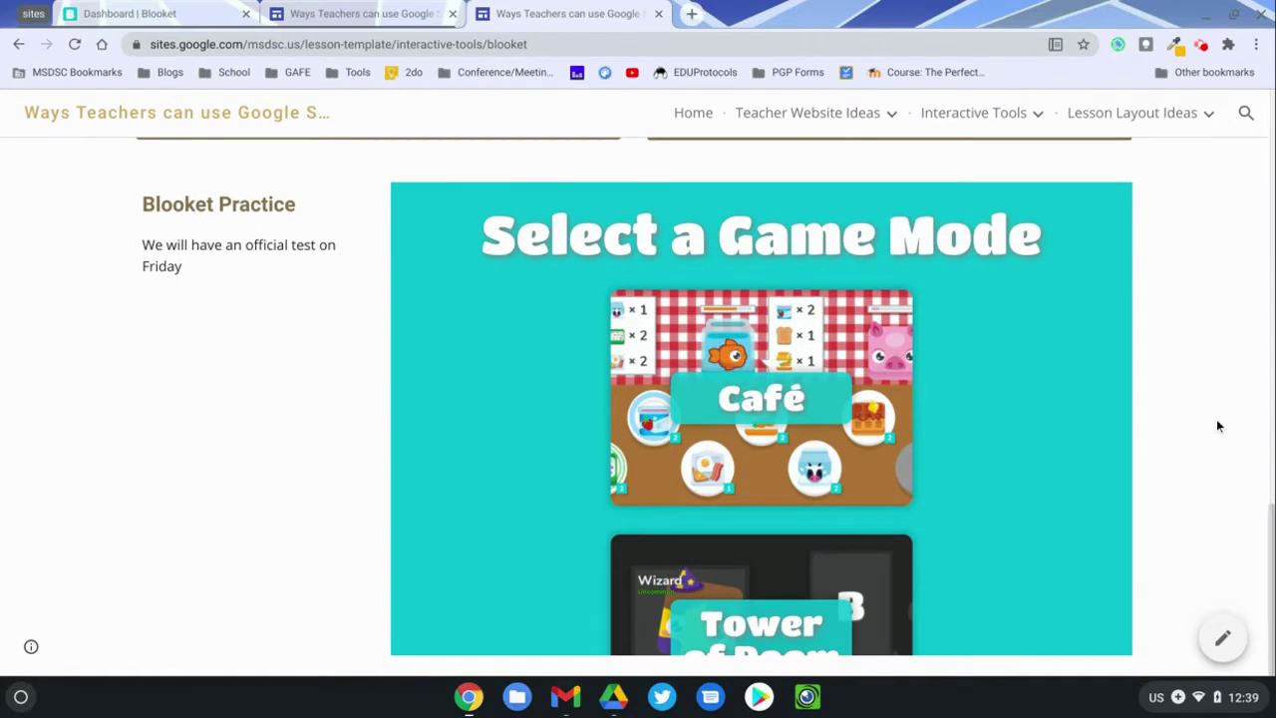
scroll(1057, 398, "down", 3)
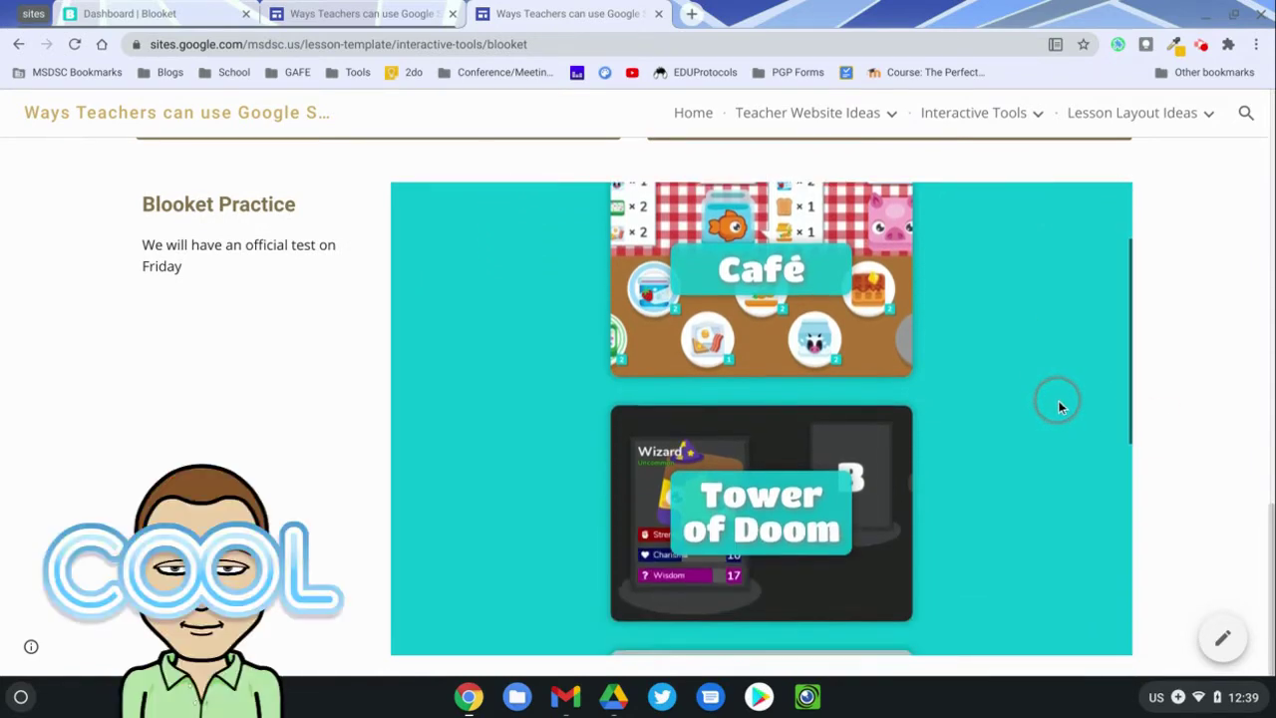
Try the embedded Café game by continuing to the next day and restocking the food
left_click(806, 265)
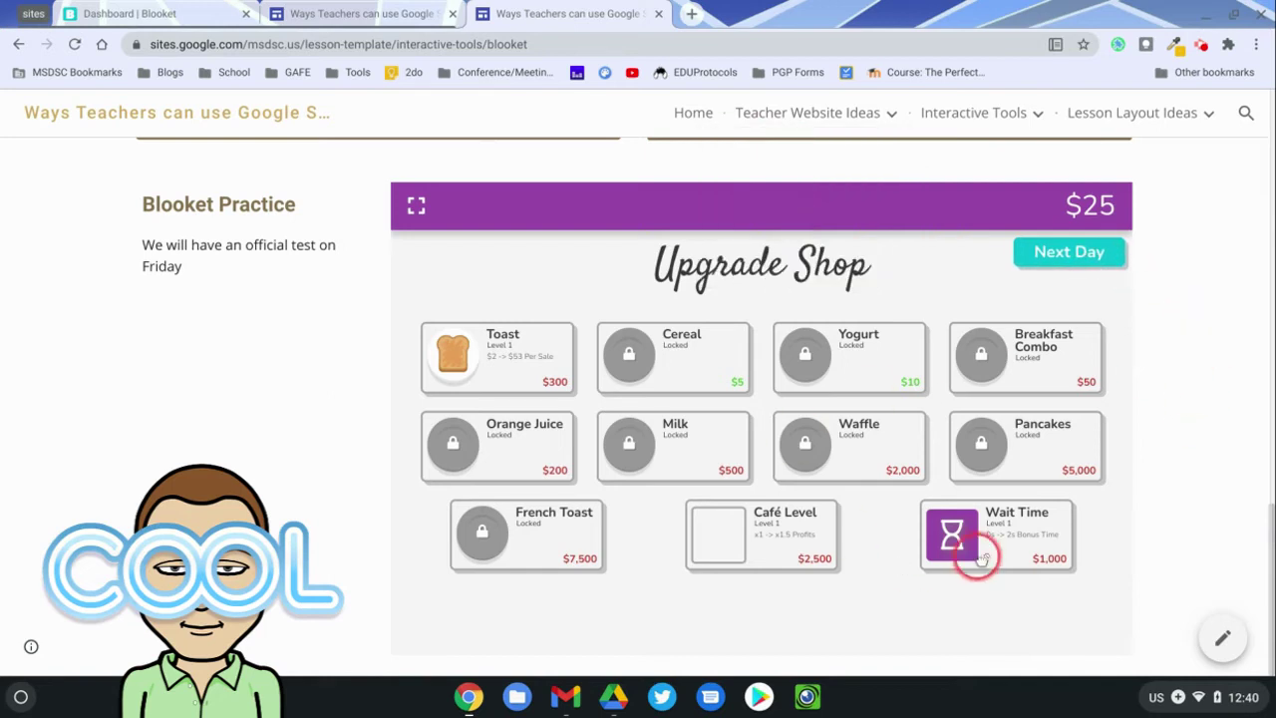
left_click(1065, 256)
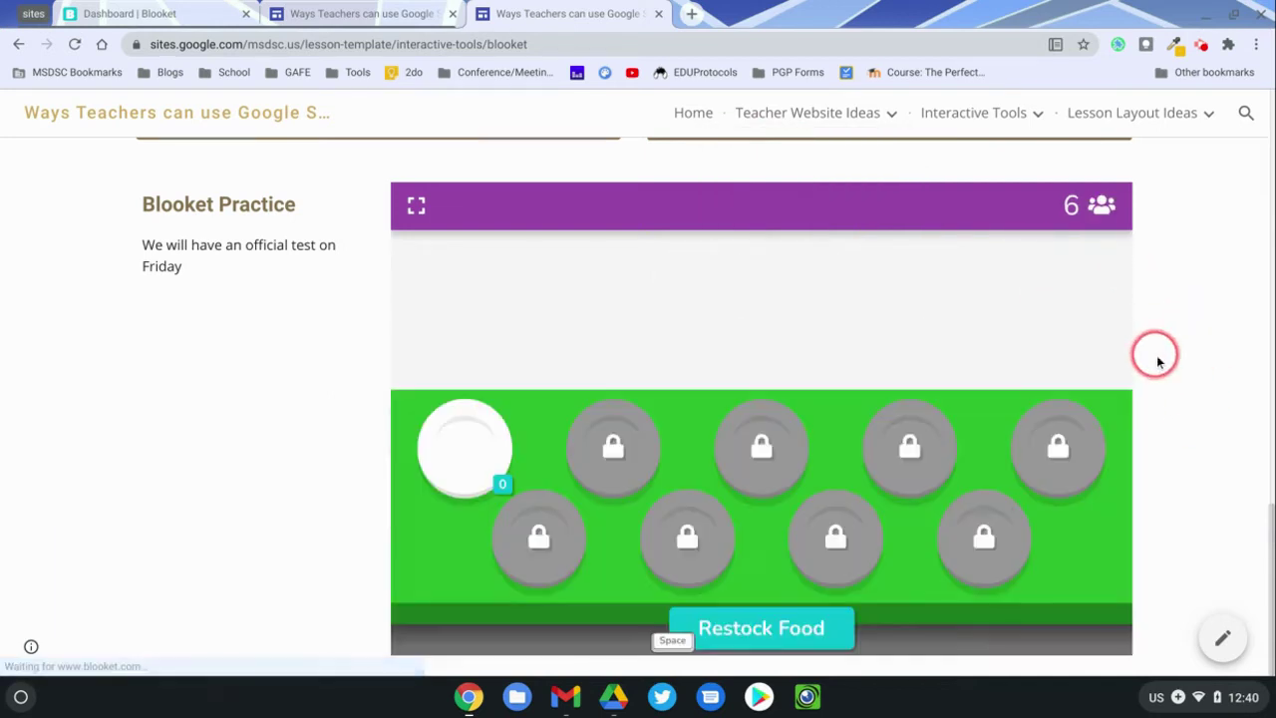
left_click(749, 623)
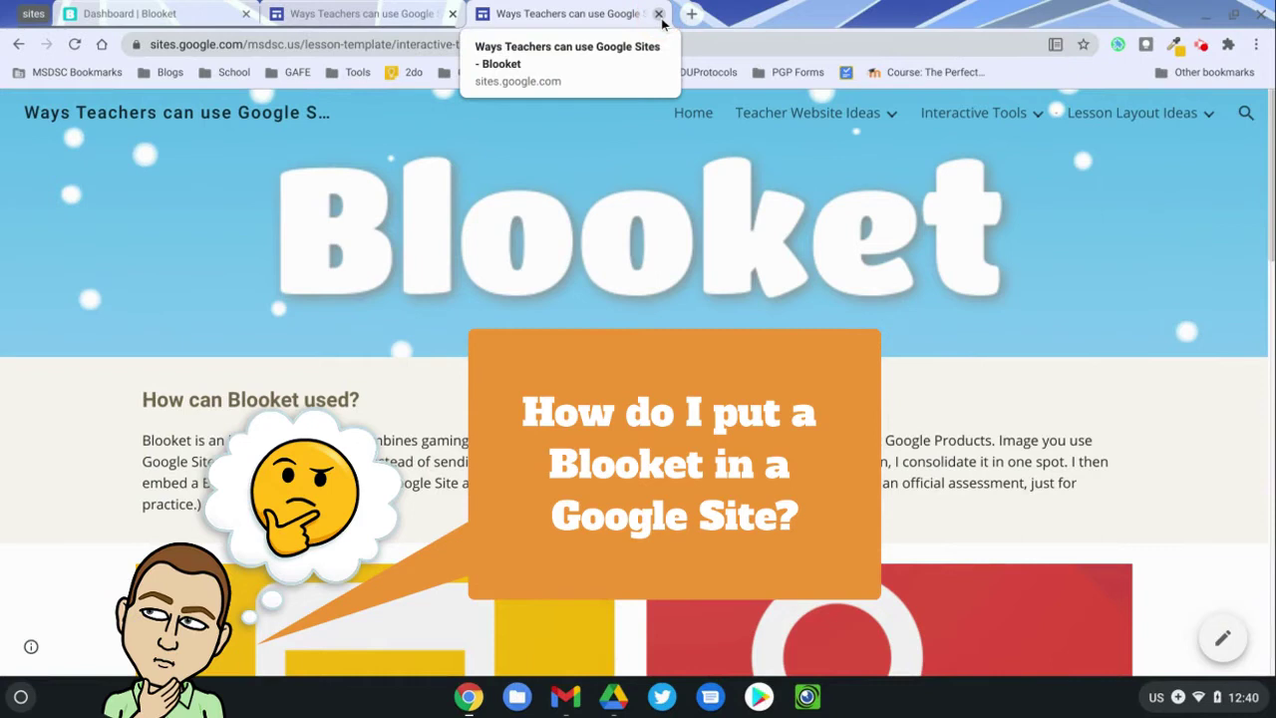
Switch to the Blooket dashboard, open the Google Workspace set in Solo mode, and copy its web address
left_click(174, 13)
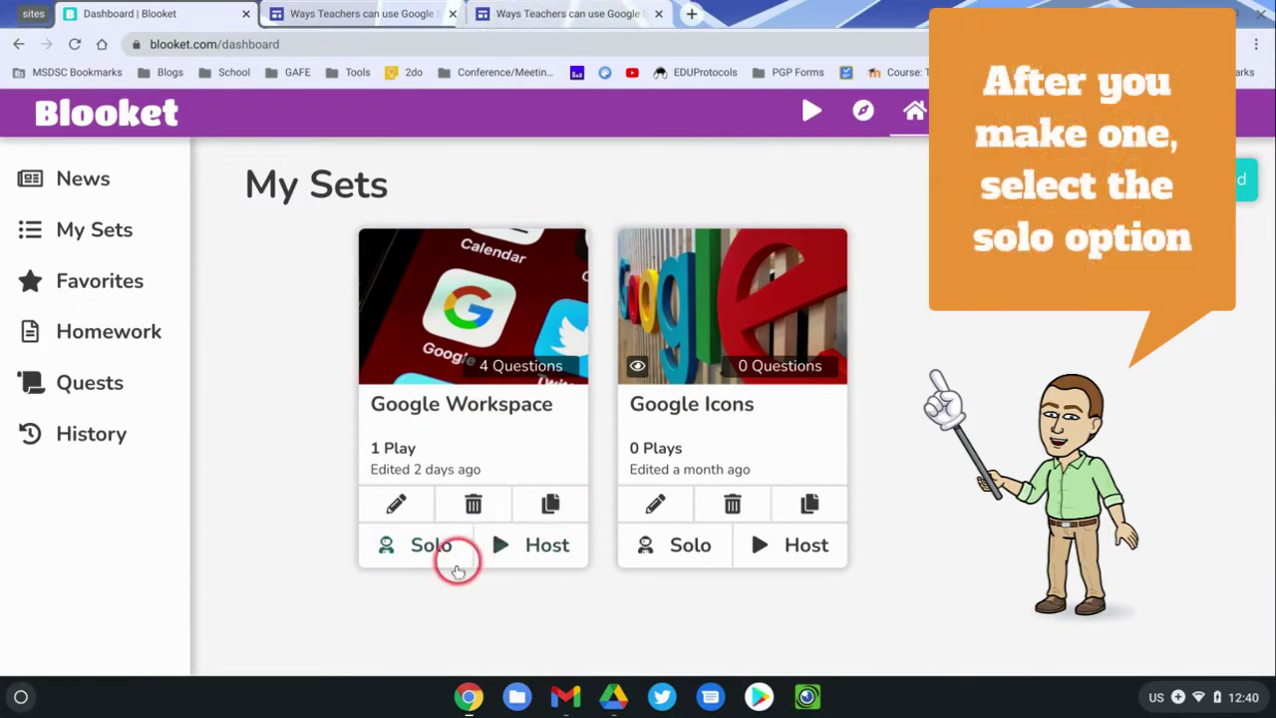
left_click(429, 546)
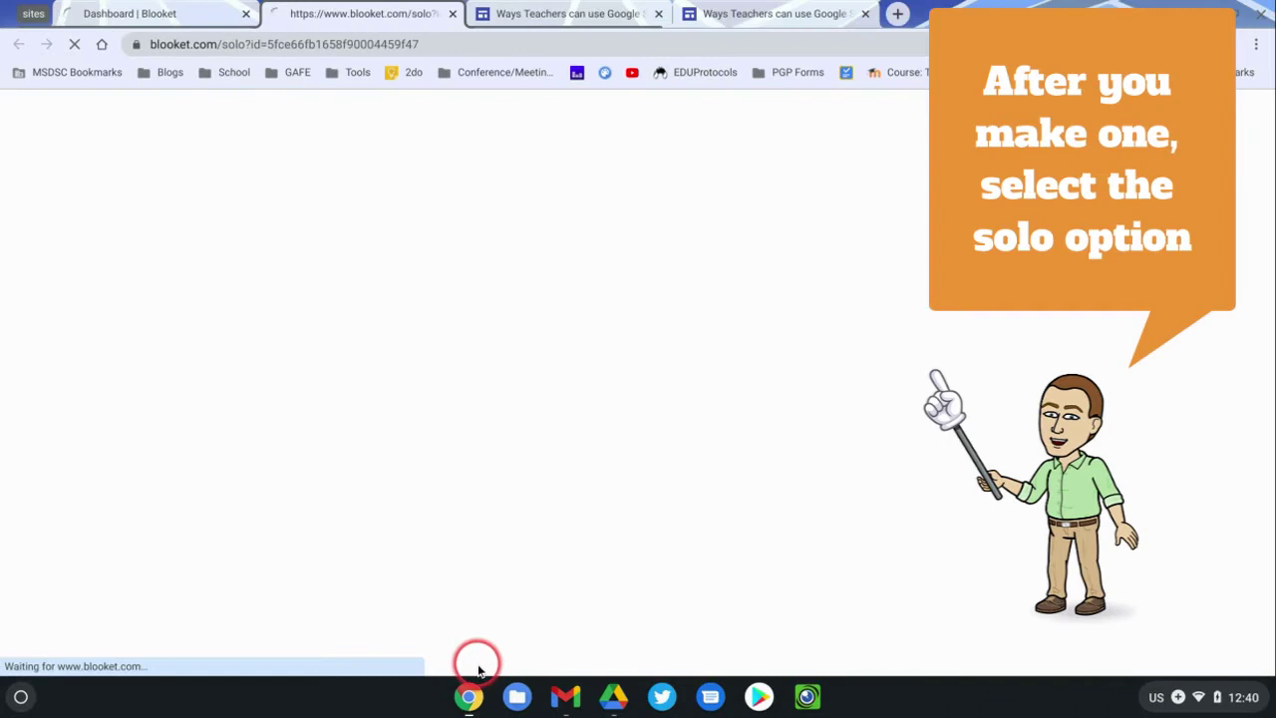
left_click(407, 44)
right_click(393, 44)
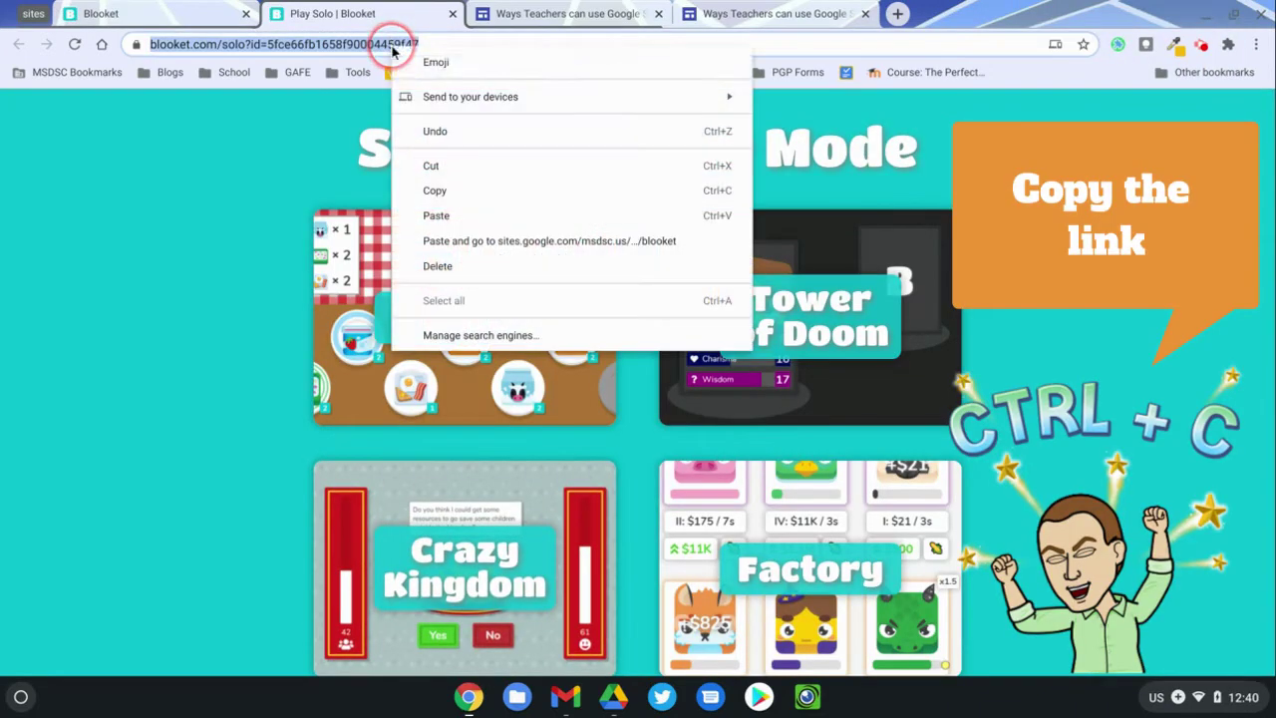
left_click(432, 193)
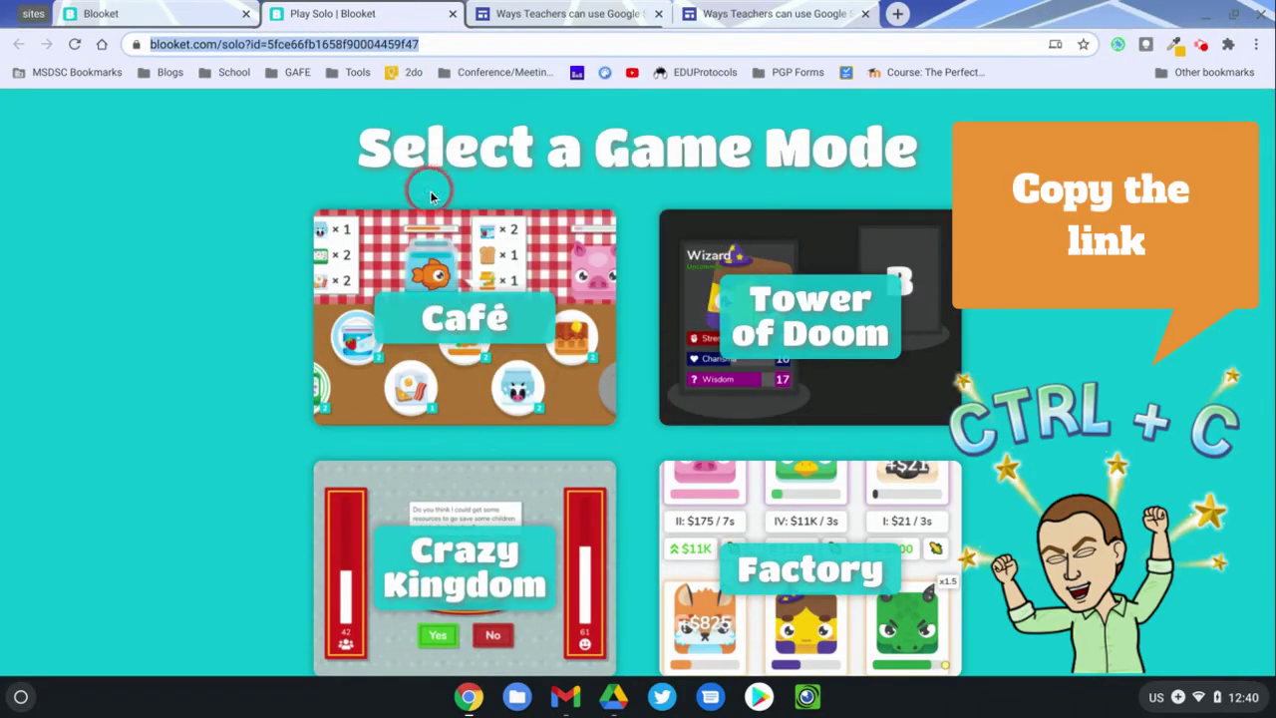
In the Google Sites editor, embed the copied Blooket link by URL as a new section below the existing game
left_click(554, 14)
left_click_drag(1049, 343, 1045, 642)
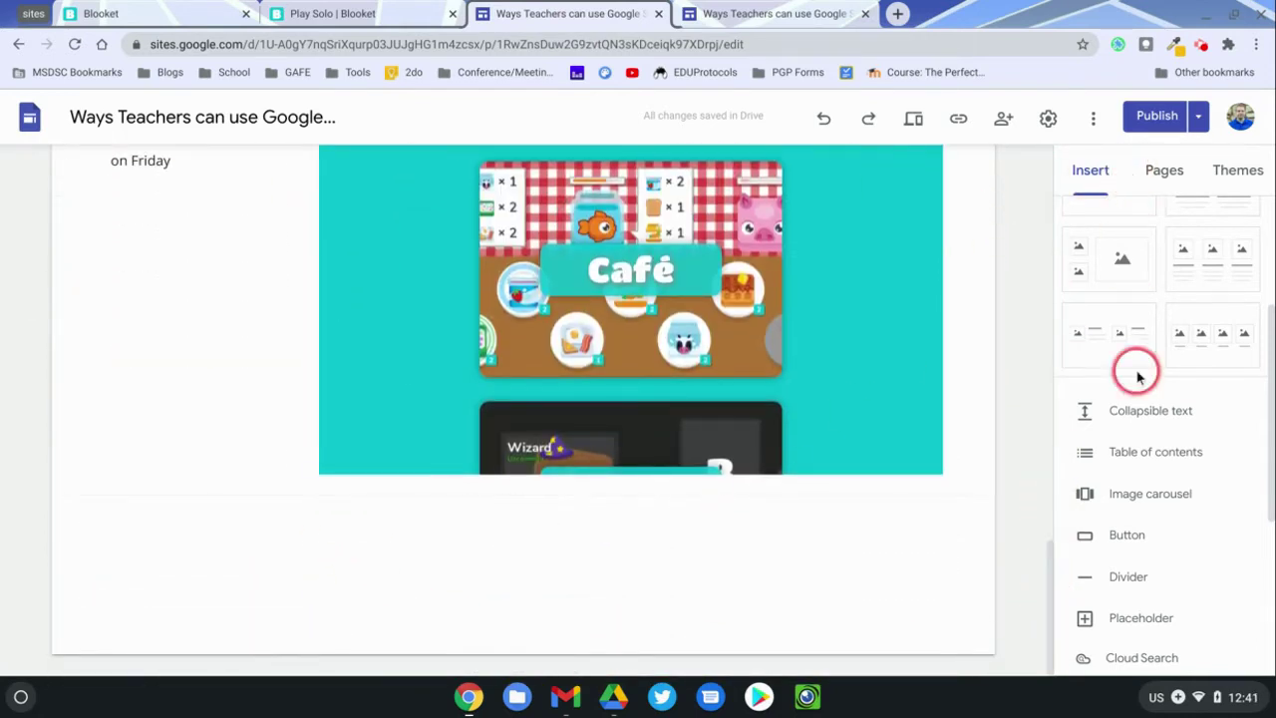
scroll(1138, 376, "up", 3)
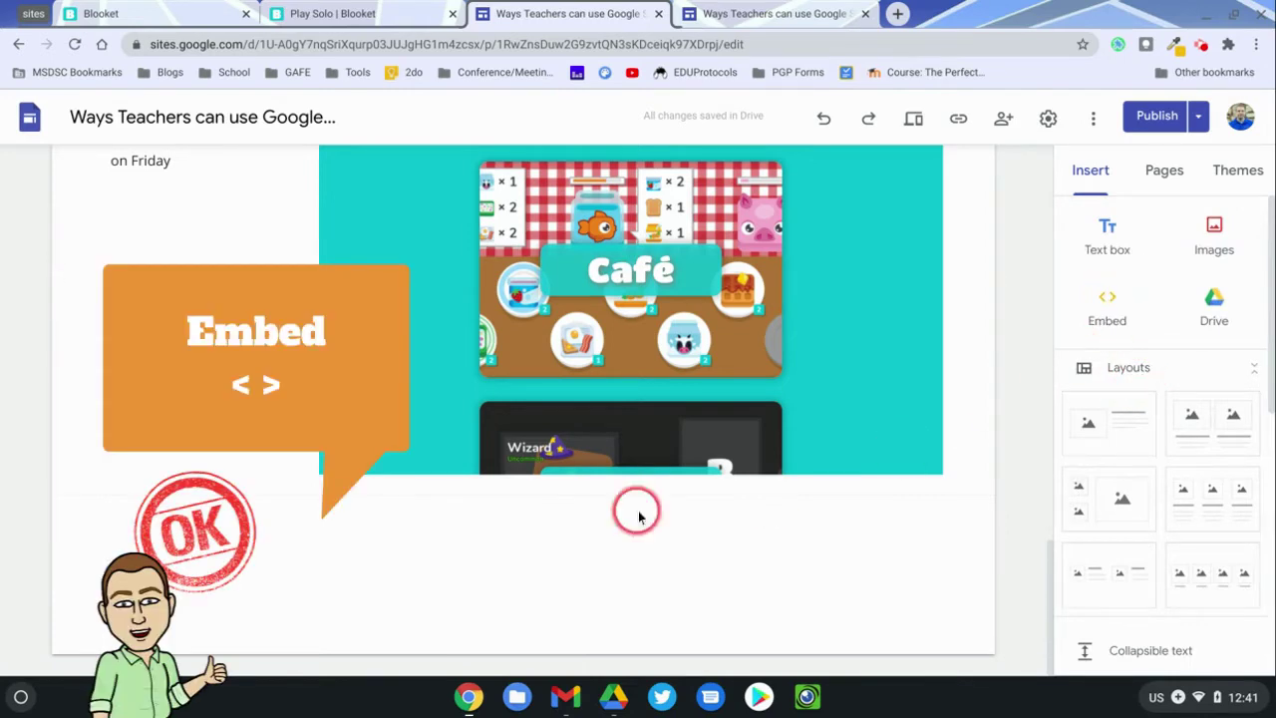
double_click(305, 523)
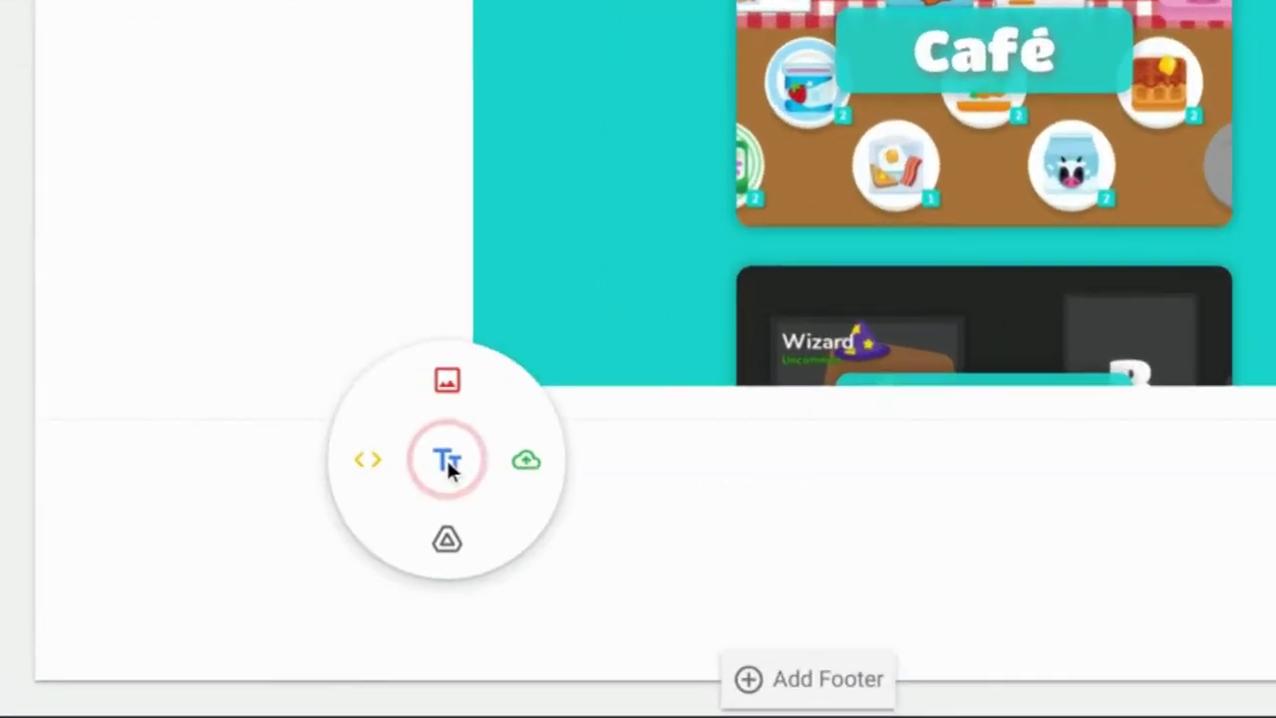
left_click(368, 461)
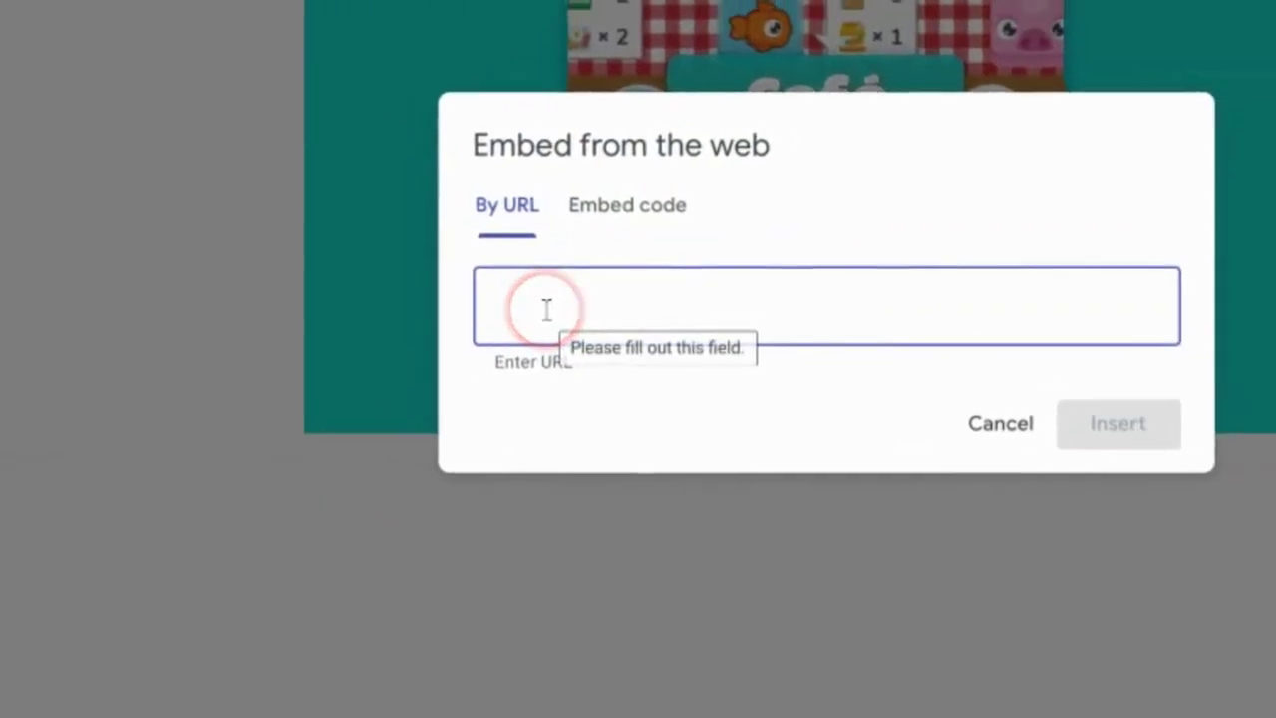
right_click(547, 310)
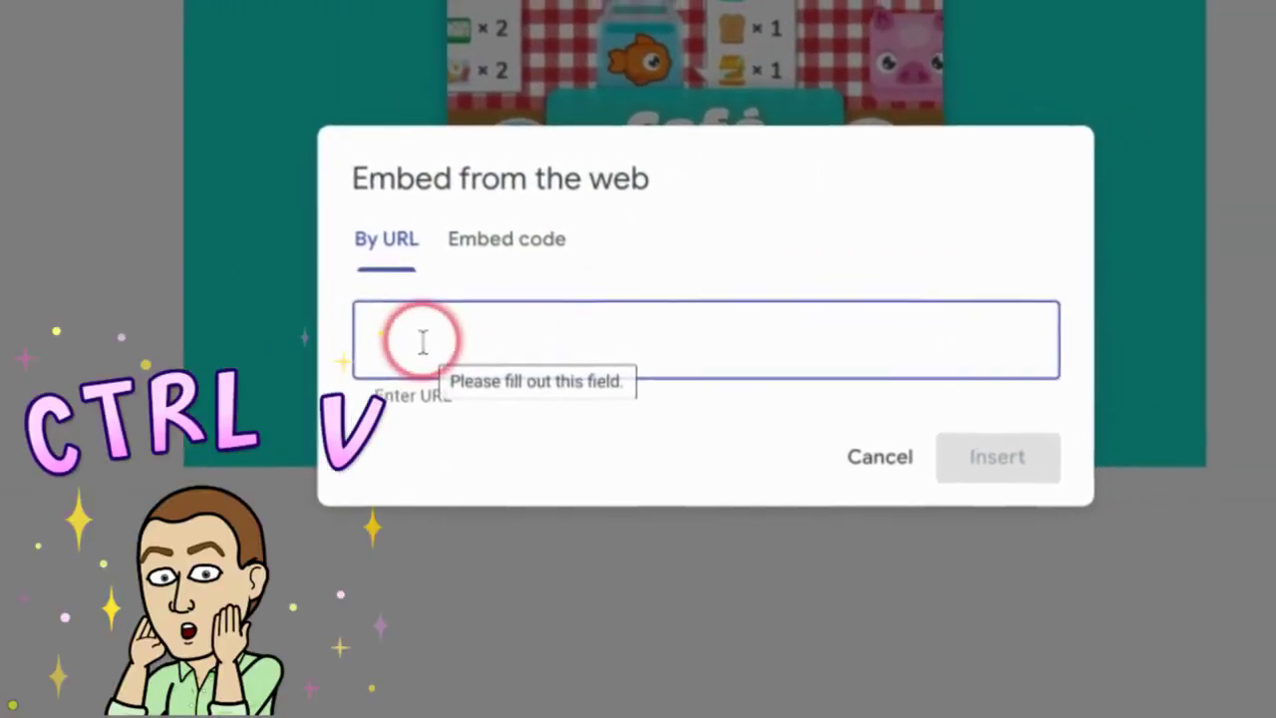
left_click(460, 97)
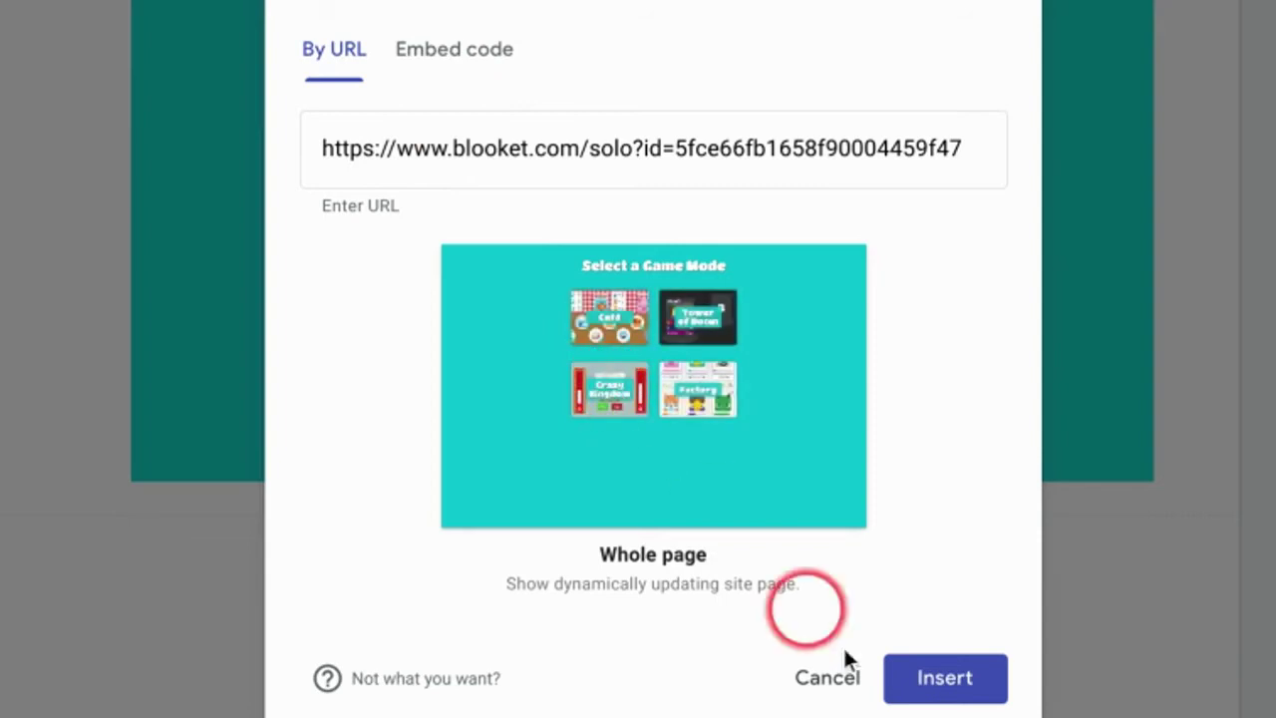
left_click(947, 679)
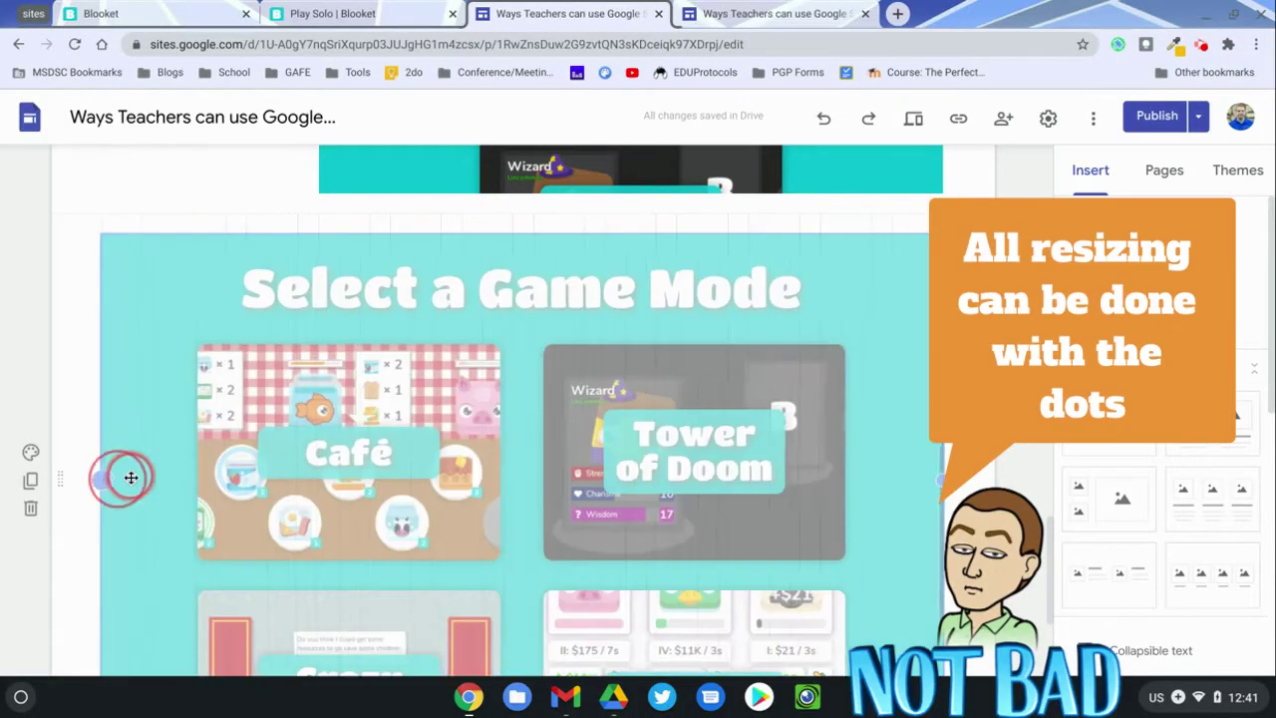
Narrow the new Blooket embed from its left edge to match the game above, and reduce its height
left_click_drag(131, 477, 286, 479)
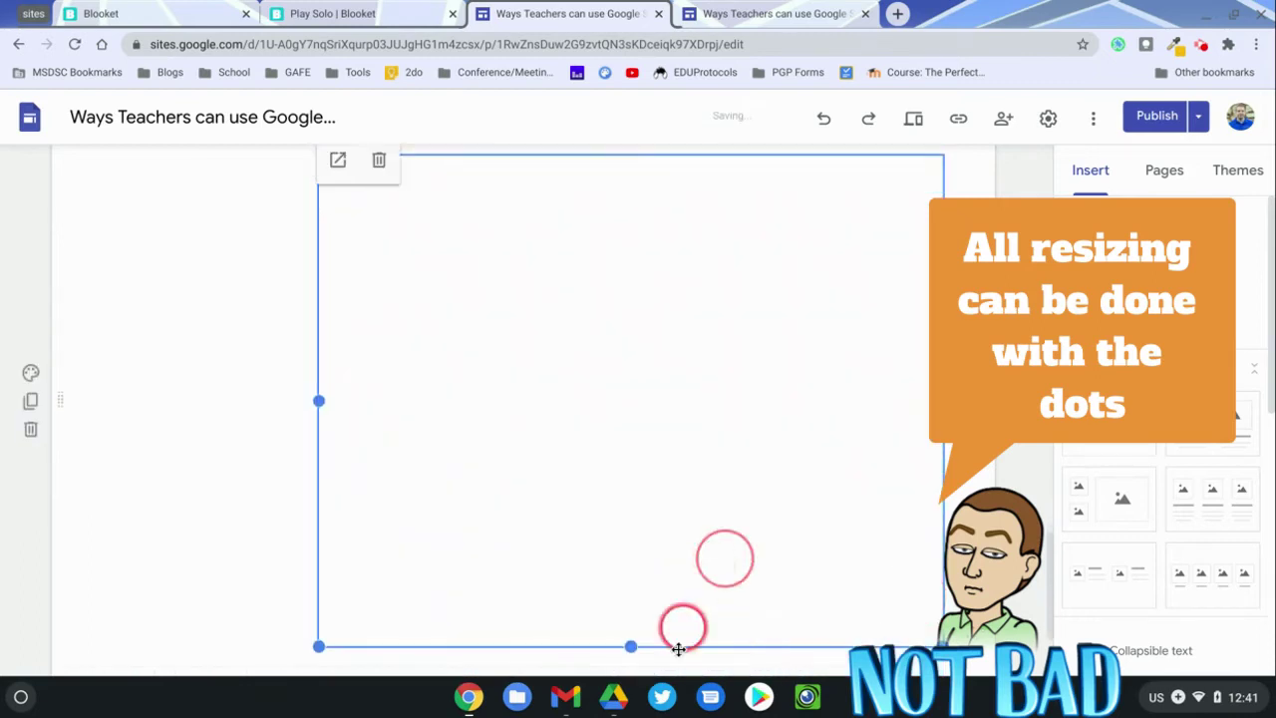
left_click_drag(634, 644, 638, 627)
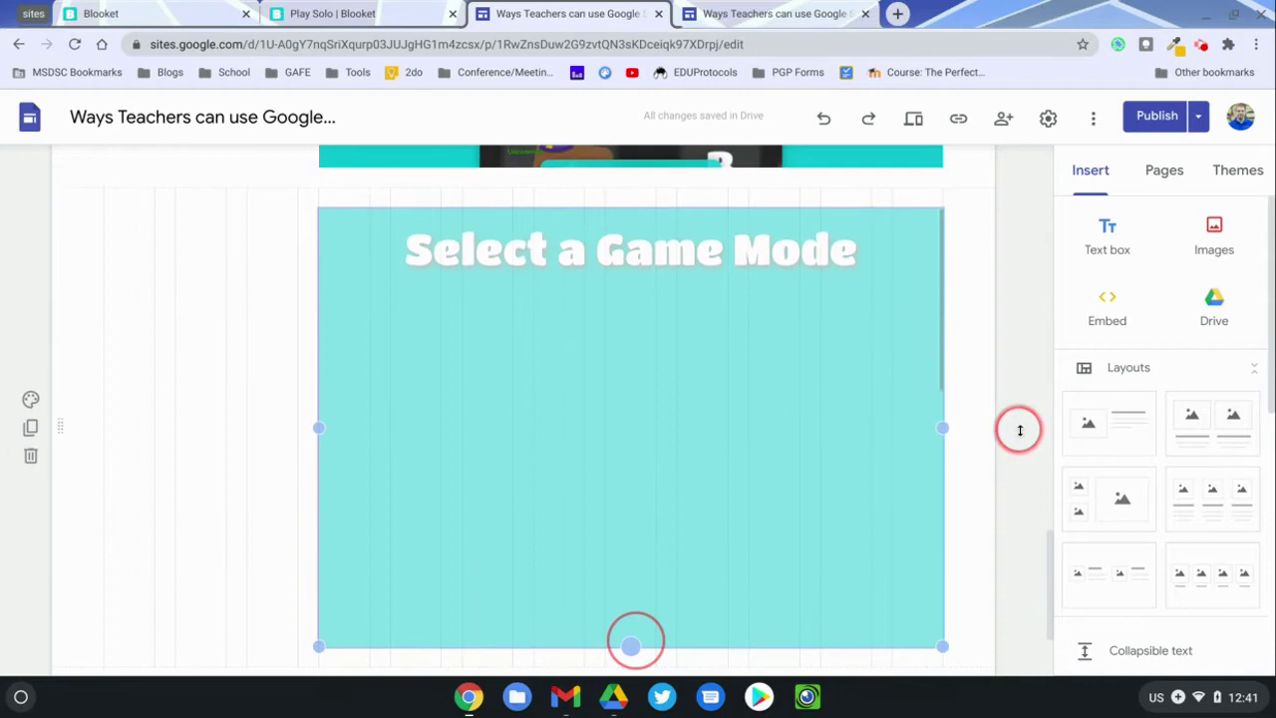
left_click(919, 394)
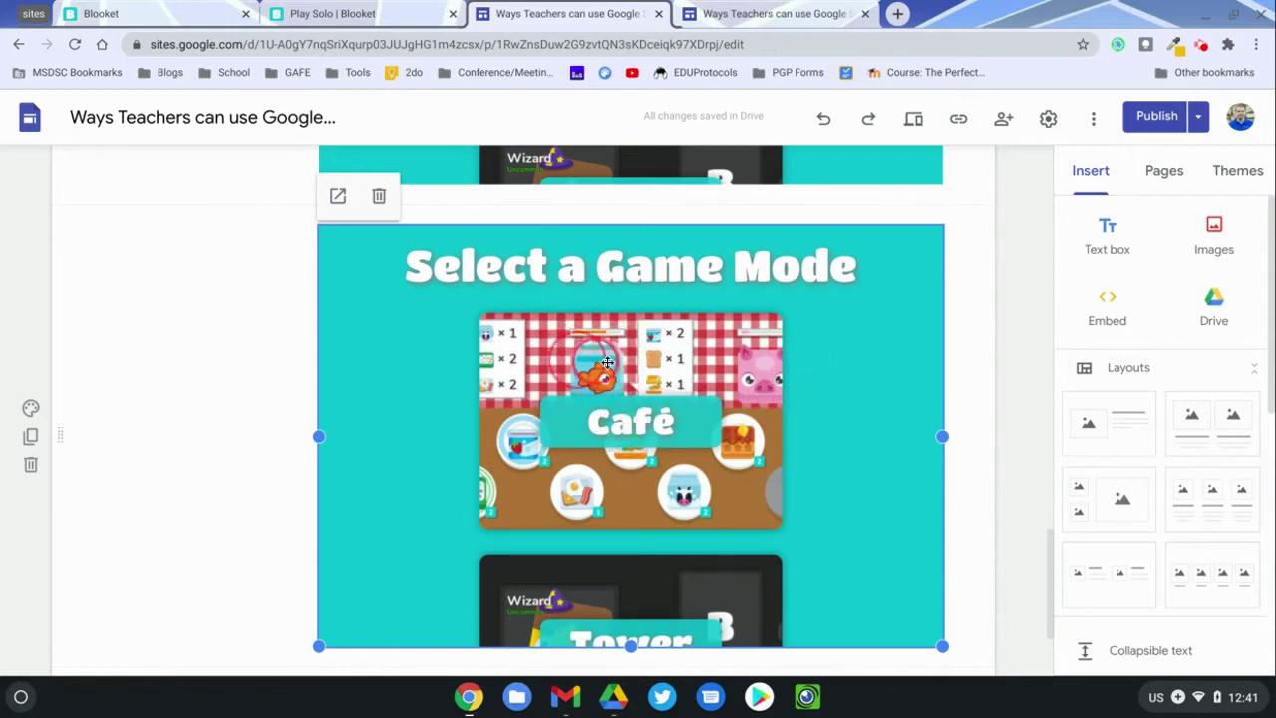
left_click(935, 449)
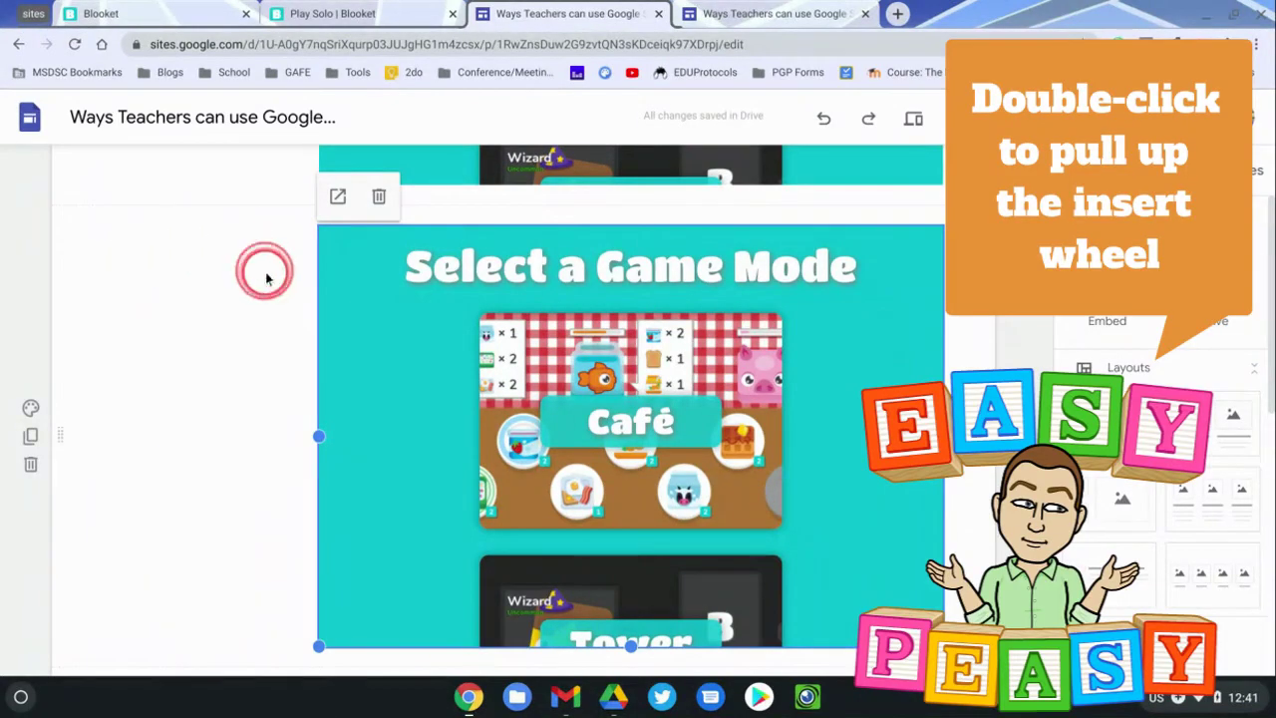
Add a text box reading "Play the game" to the left of the new embed and style it as Heading
double_click(104, 246)
left_click(97, 244)
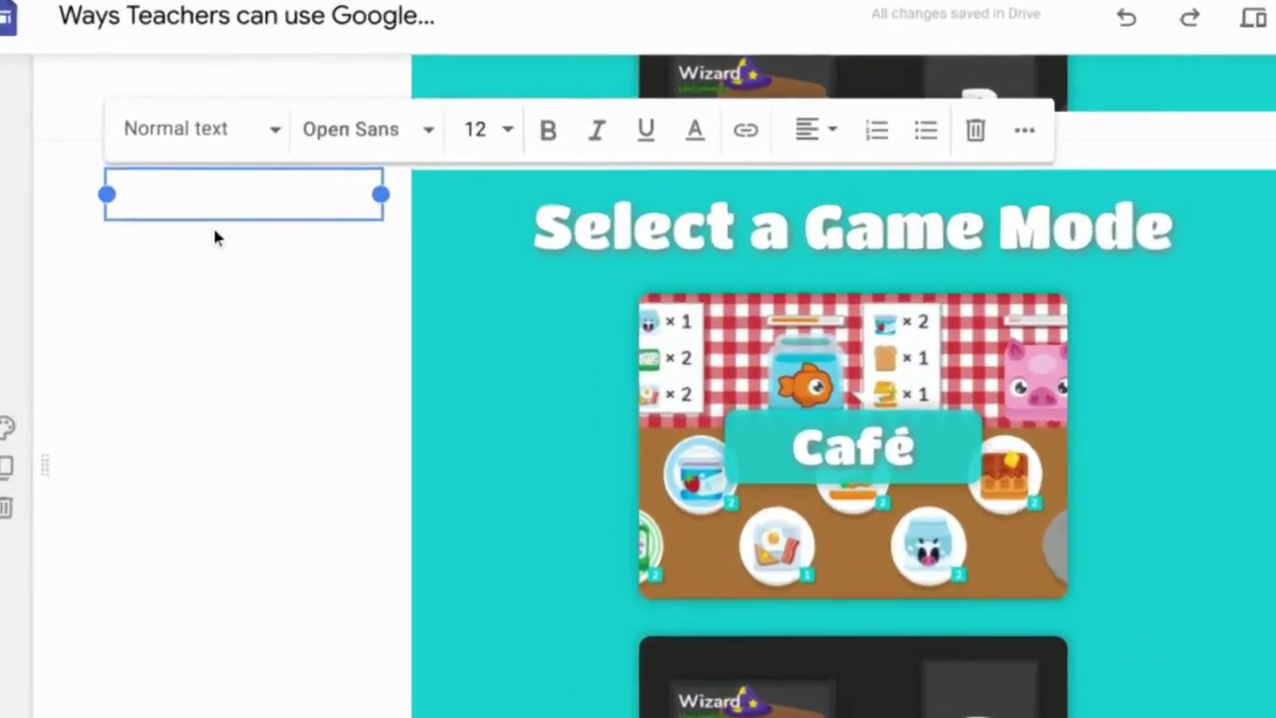
type("Play the game")
left_click_drag(281, 159, 114, 157)
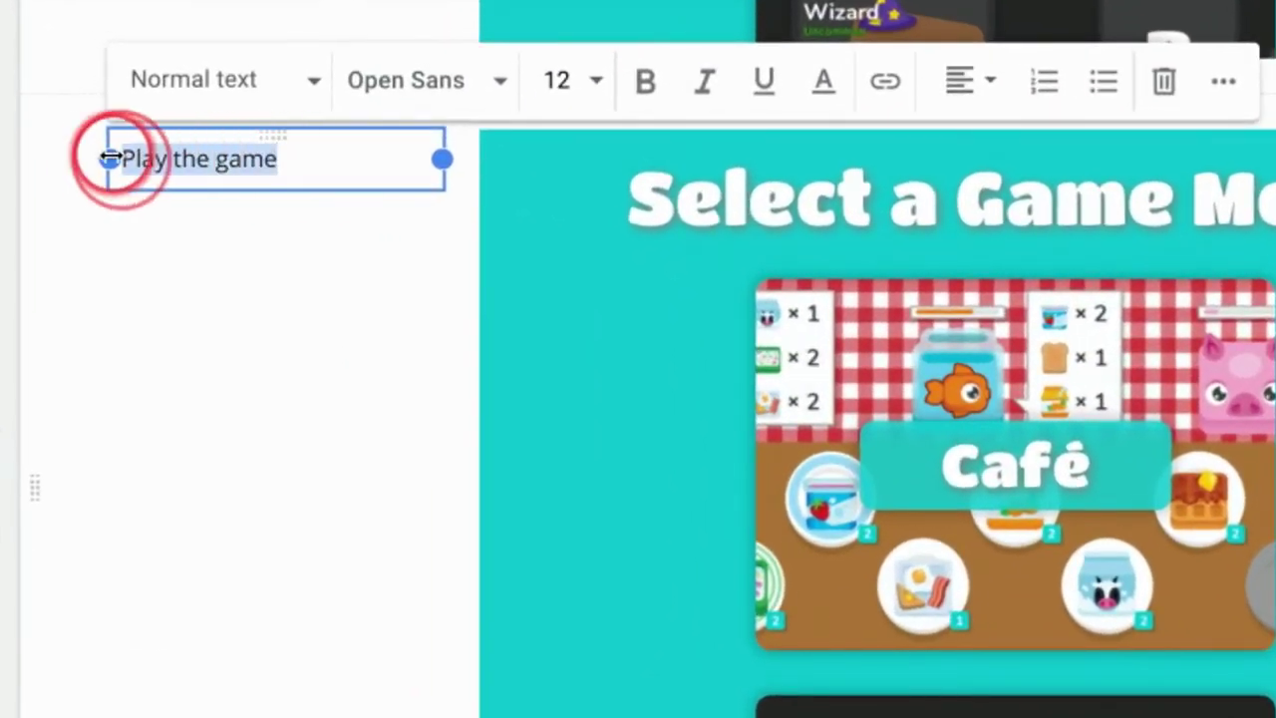
left_click(176, 95)
left_click(204, 233)
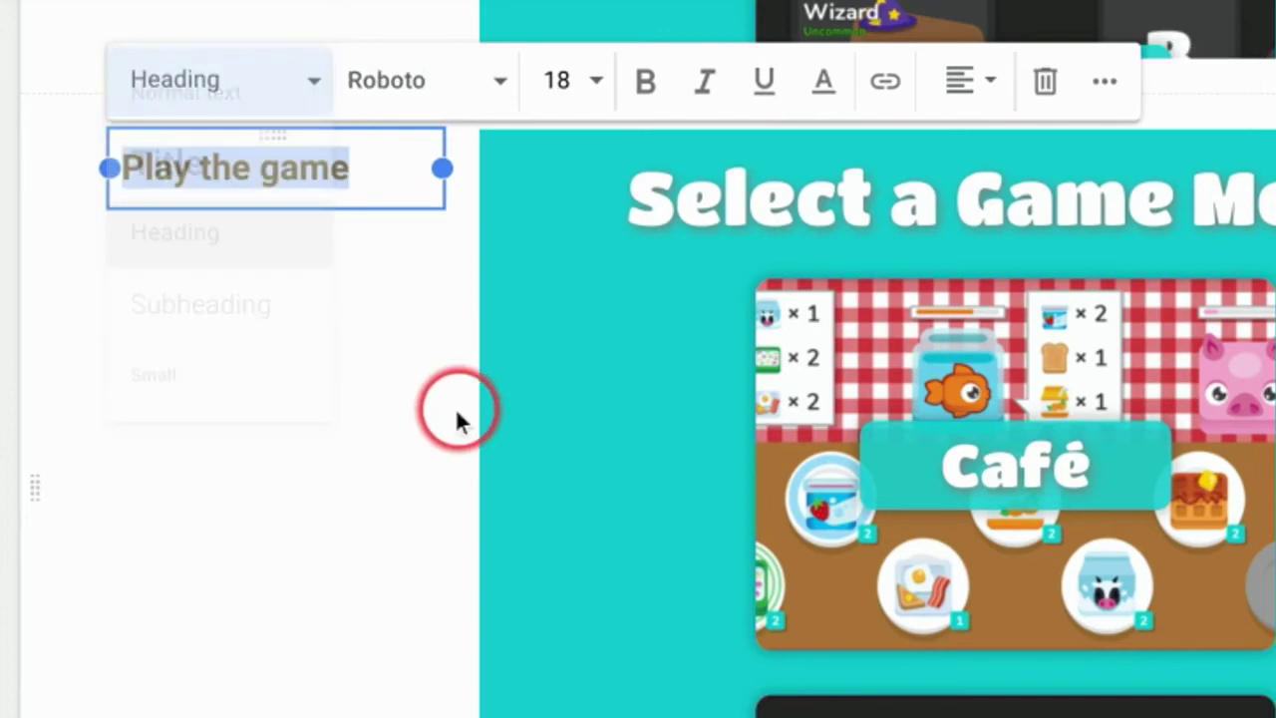
Add the line "We will have a test on this information later." as normal text below the "Play the game" heading
left_click(392, 171)
key("Return")
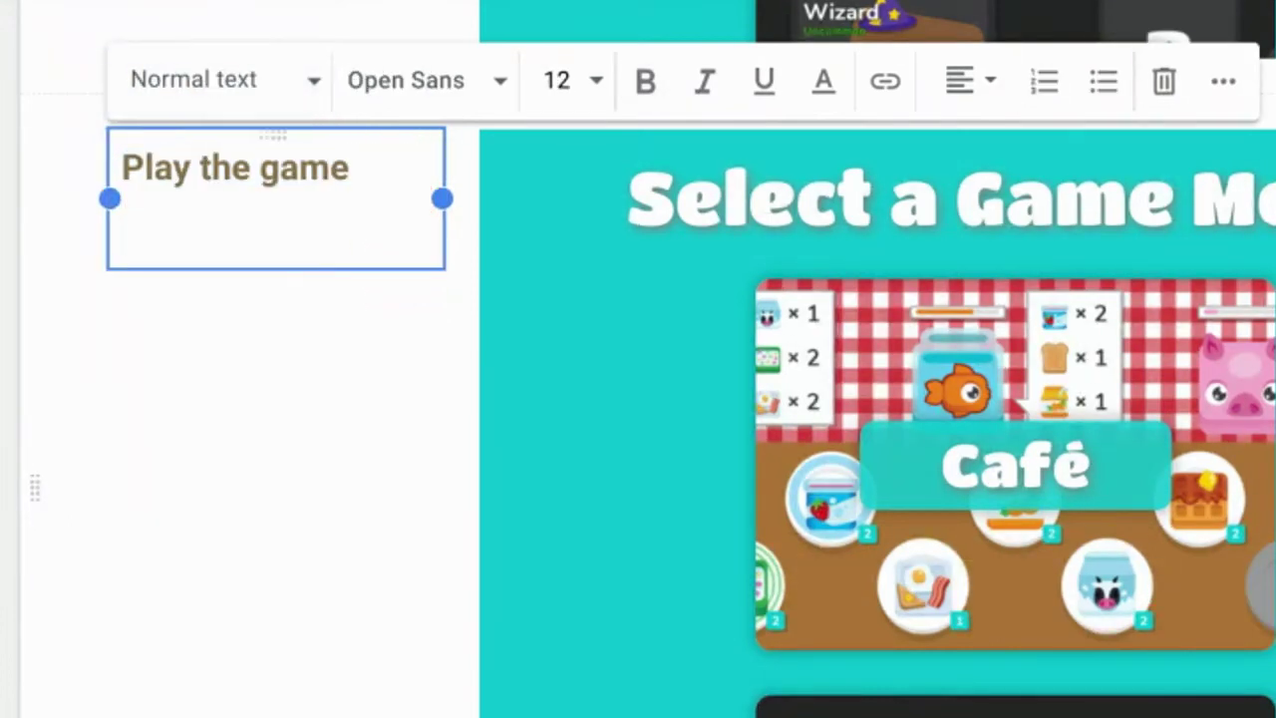
type("We will have a test on this information")
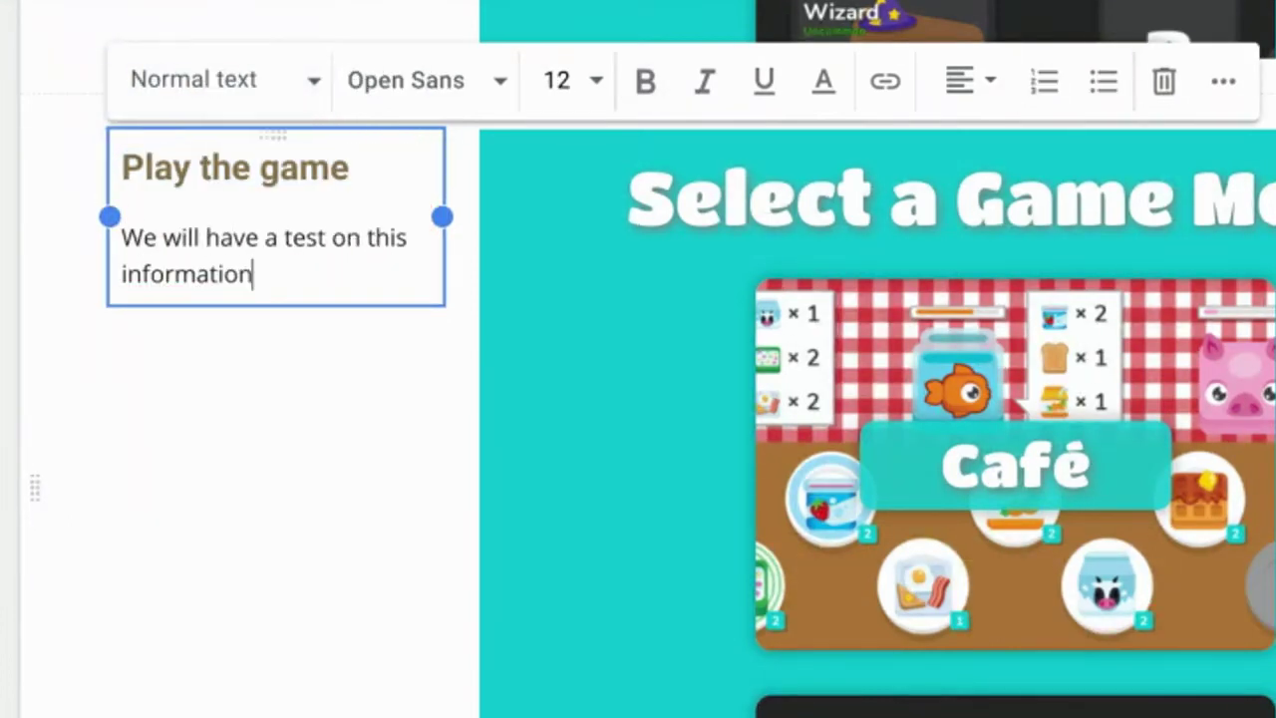
type(" later.")
left_click(307, 407)
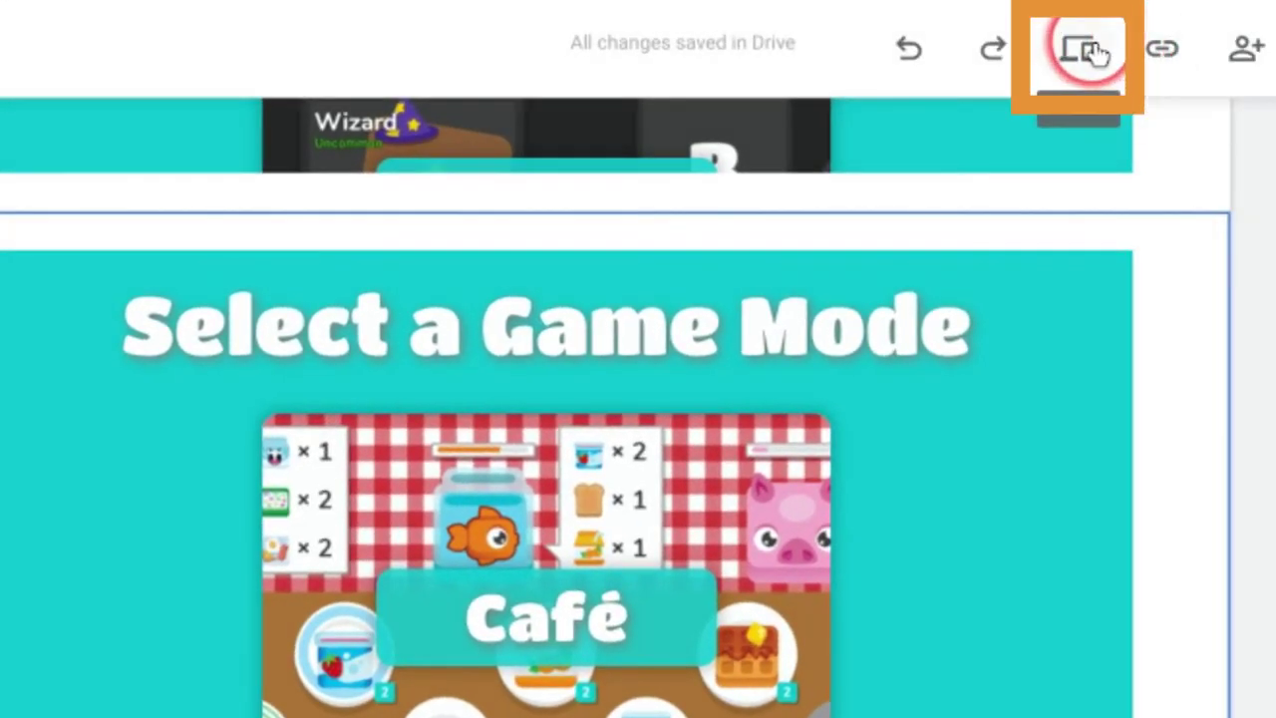
Preview the page in large-screen view, check the "Play the game" section with its Blooket embed, and exit the preview
left_click(1094, 51)
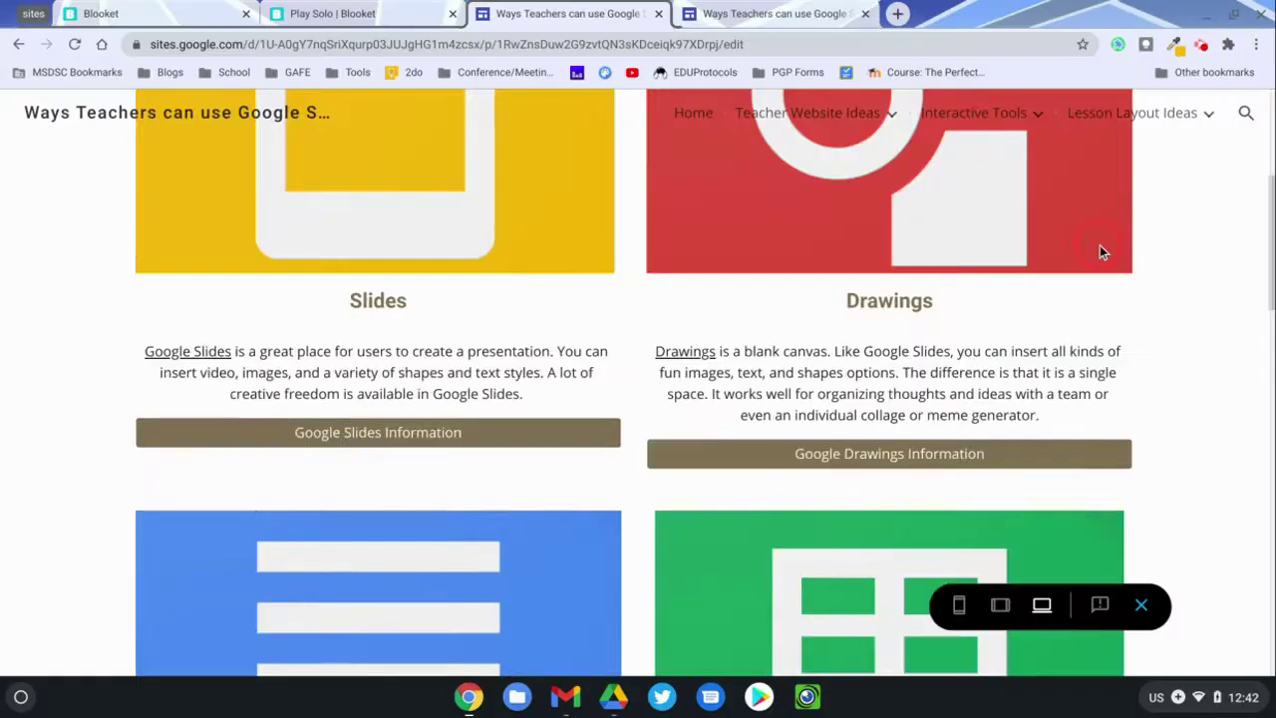
scroll(1099, 251, "down", 15)
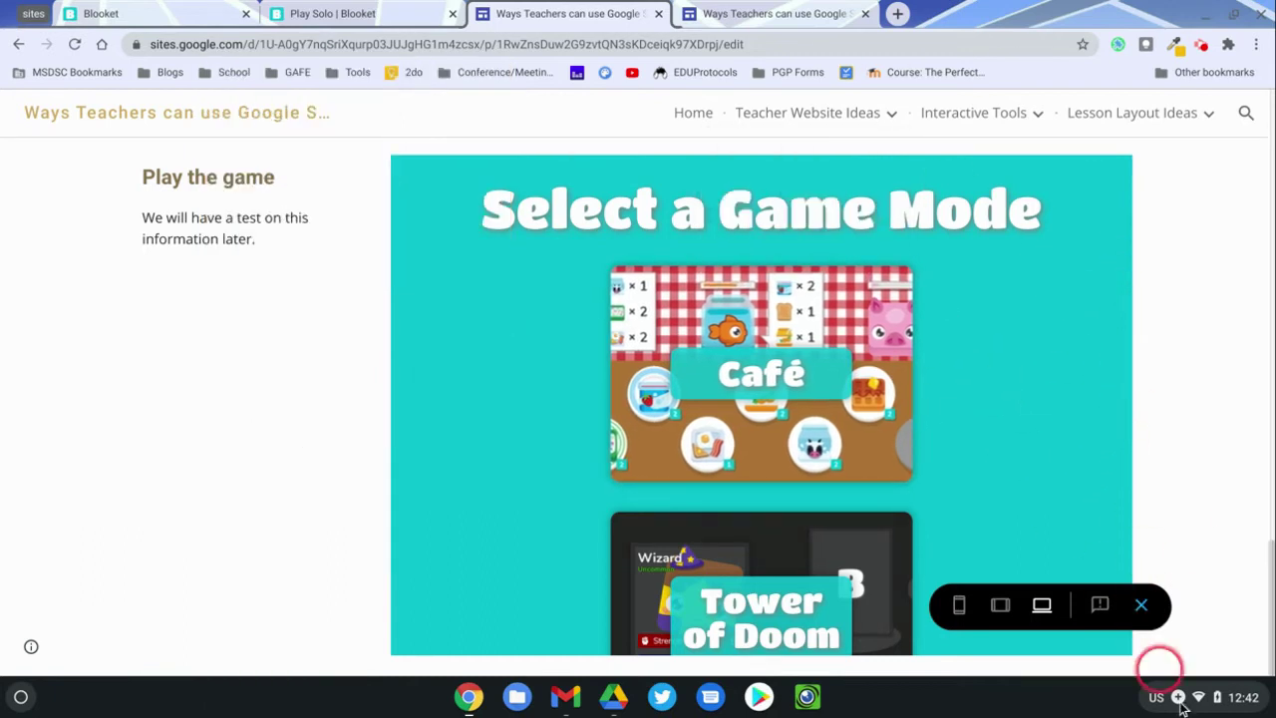
left_click(1142, 608)
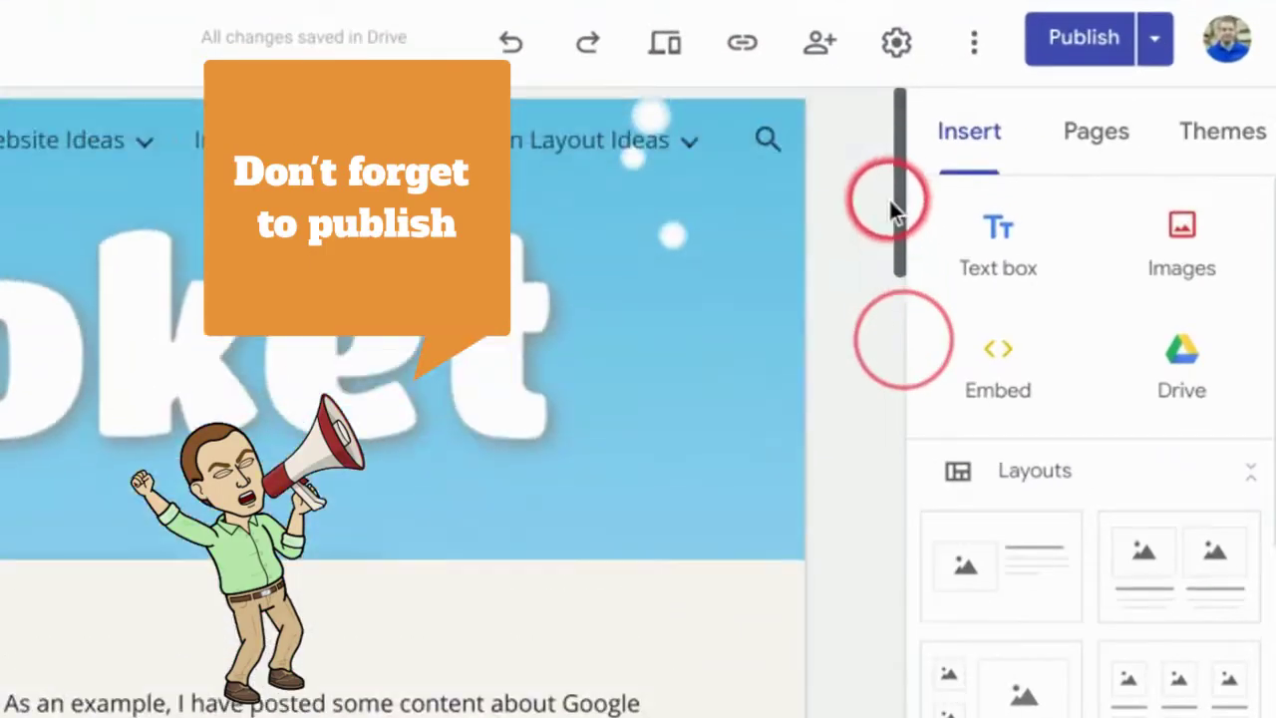
Publish the updated site and copy the published link to the Blooket page
left_click(1085, 54)
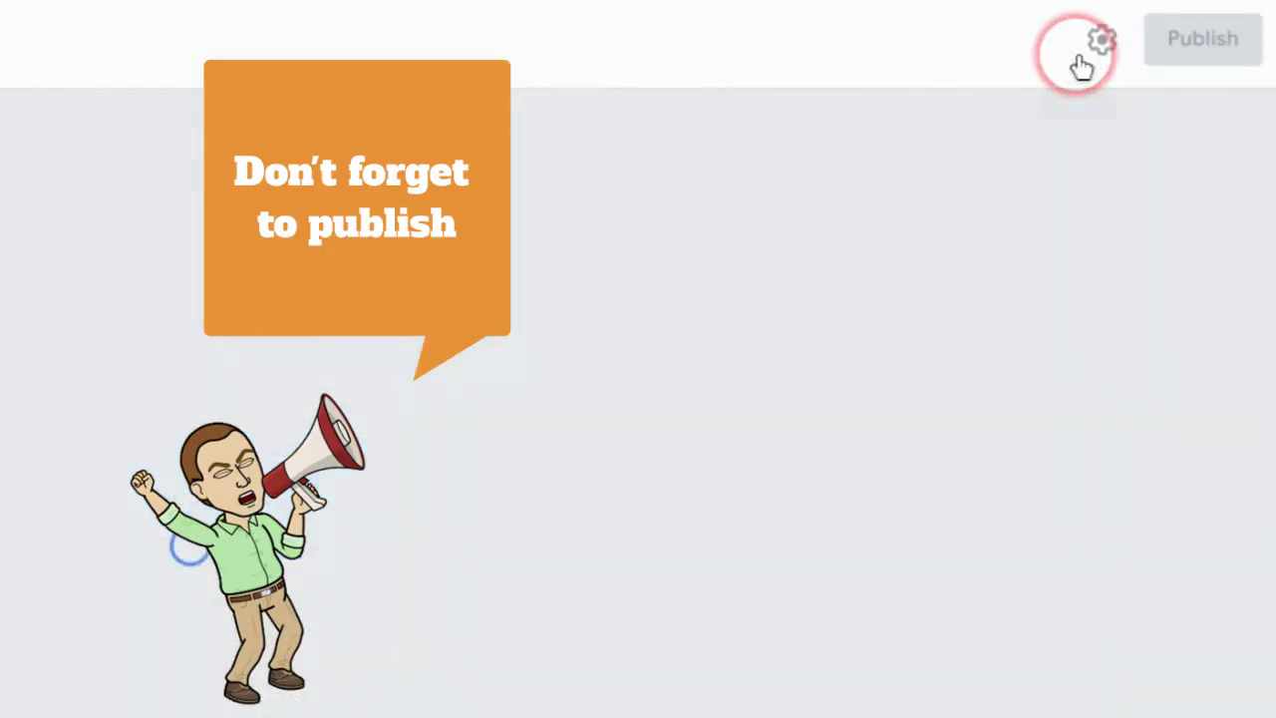
left_click(1179, 42)
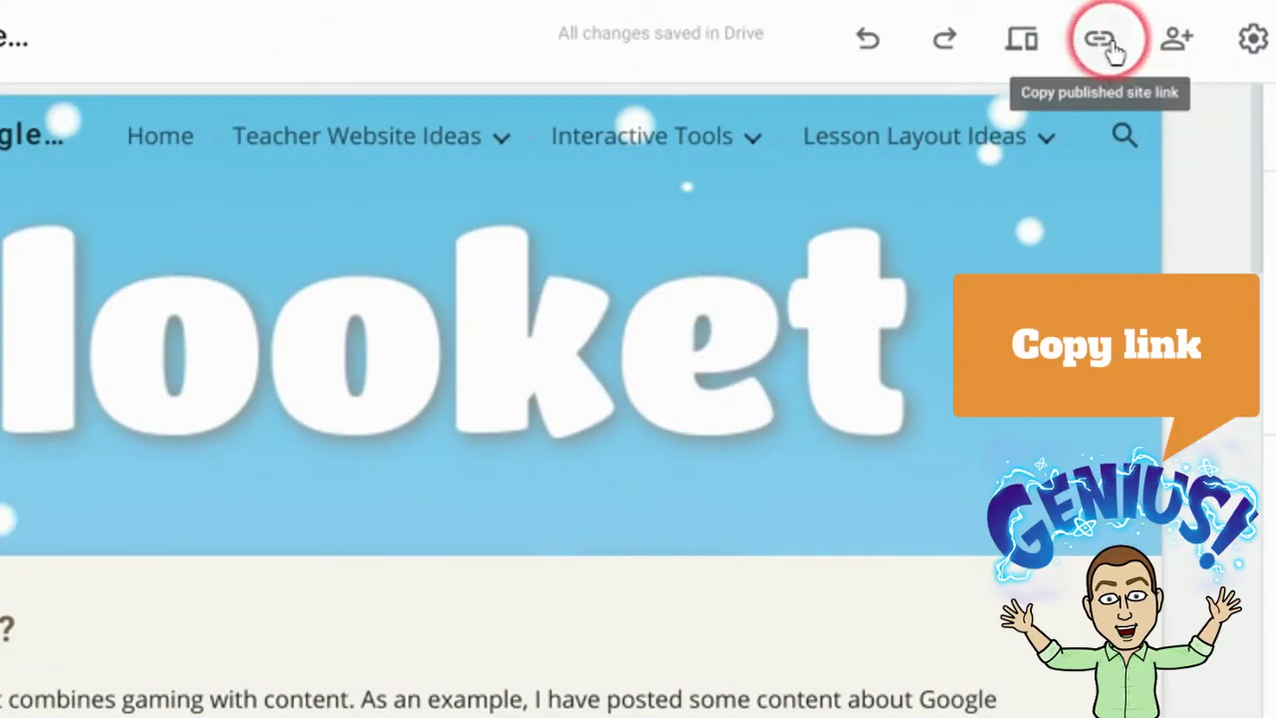
left_click(1106, 42)
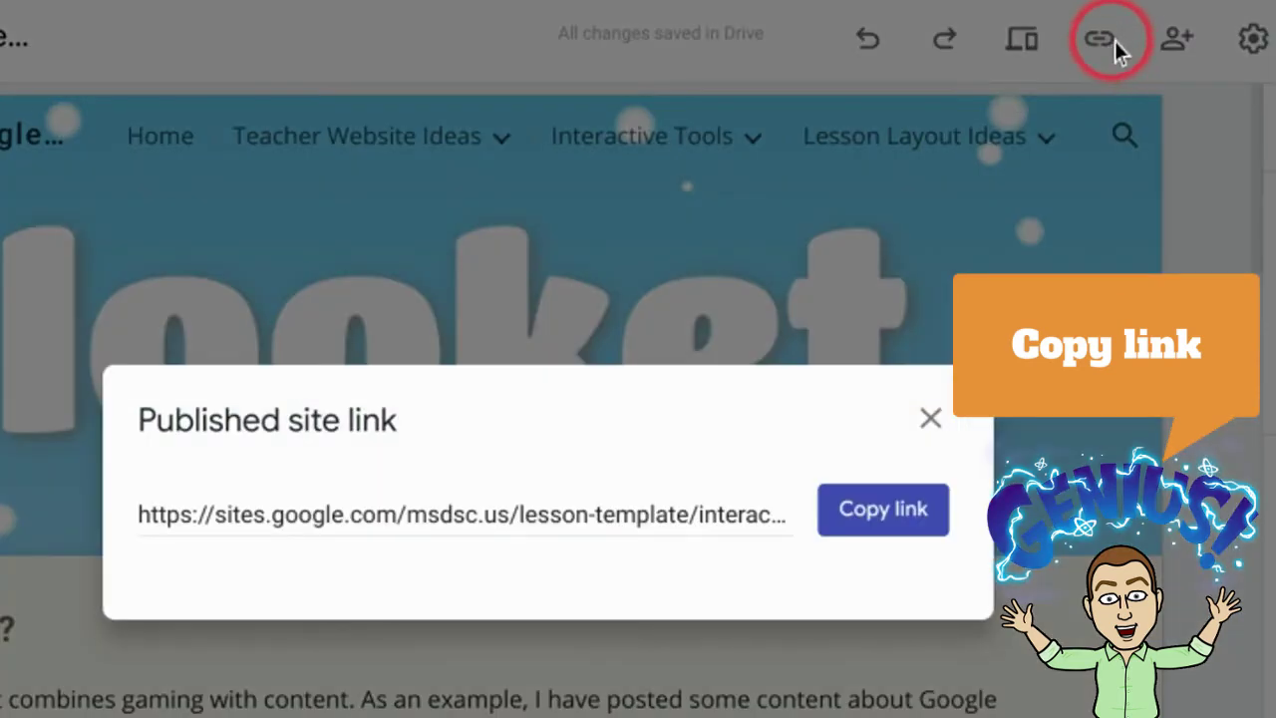
left_click(912, 512)
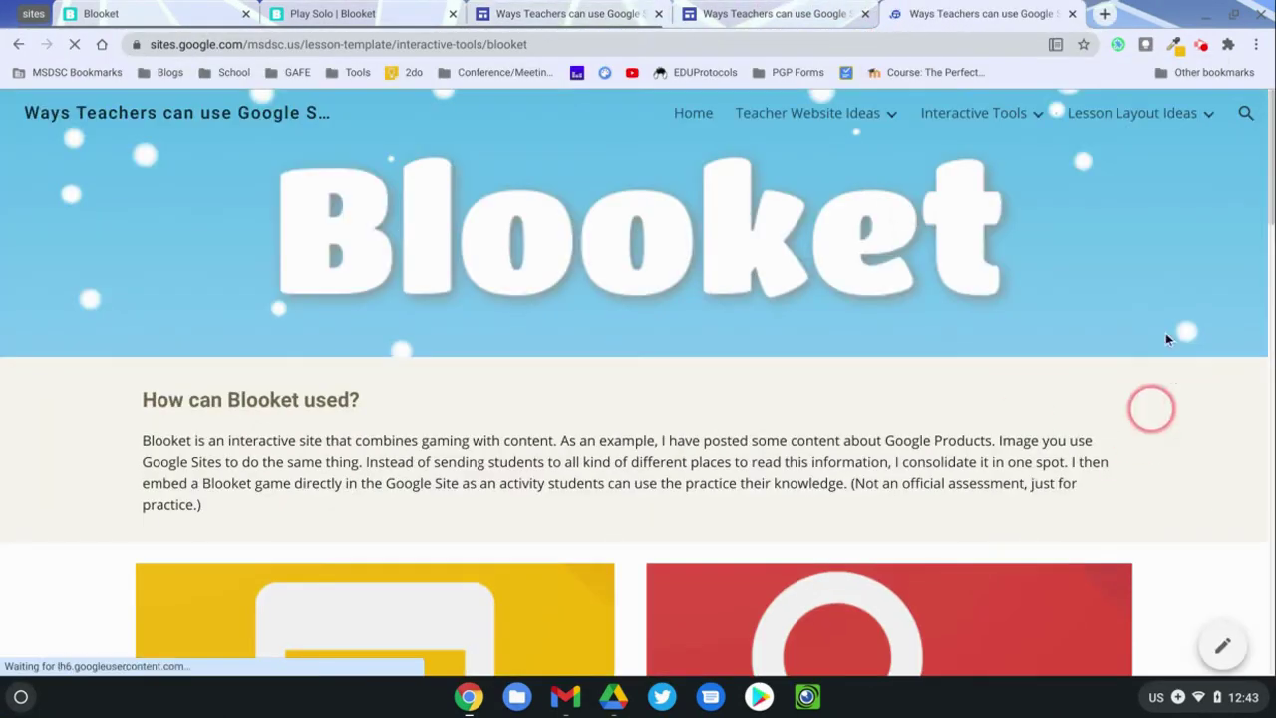
Look through the published Blooket page's content in the browser and return to its header
scroll(1171, 404, "down", 10)
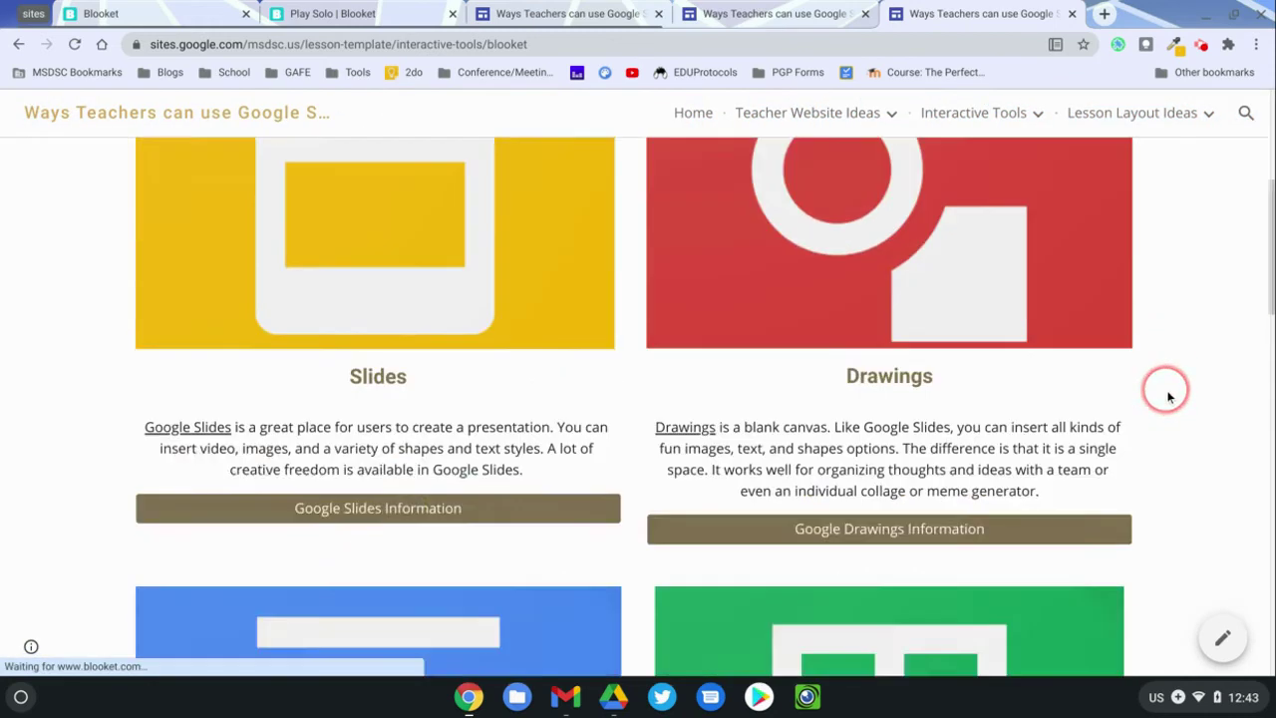
scroll(1166, 394, "down", 3)
scroll(1165, 387, "up", 15)
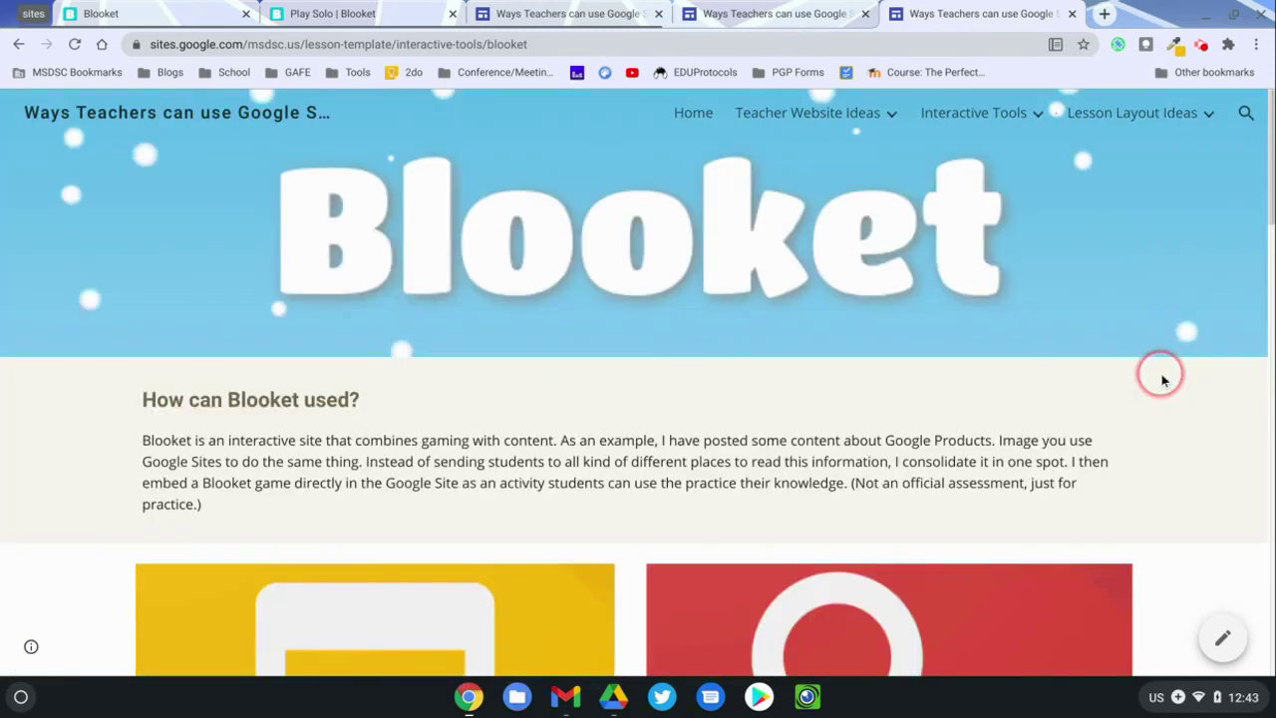